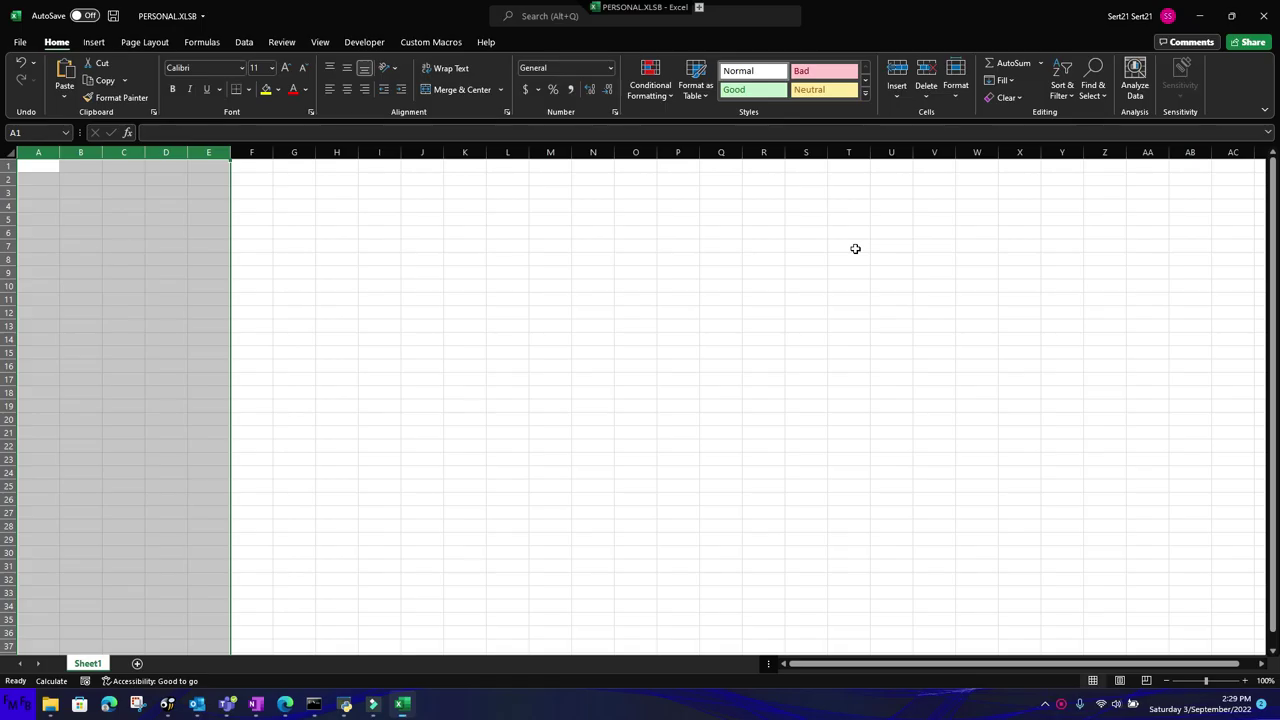
- Enter the headers Country in A1 and Department in B1
{"action": "key", "text": "ctrl+Home"}
{"action": "type", "text": "Country"}
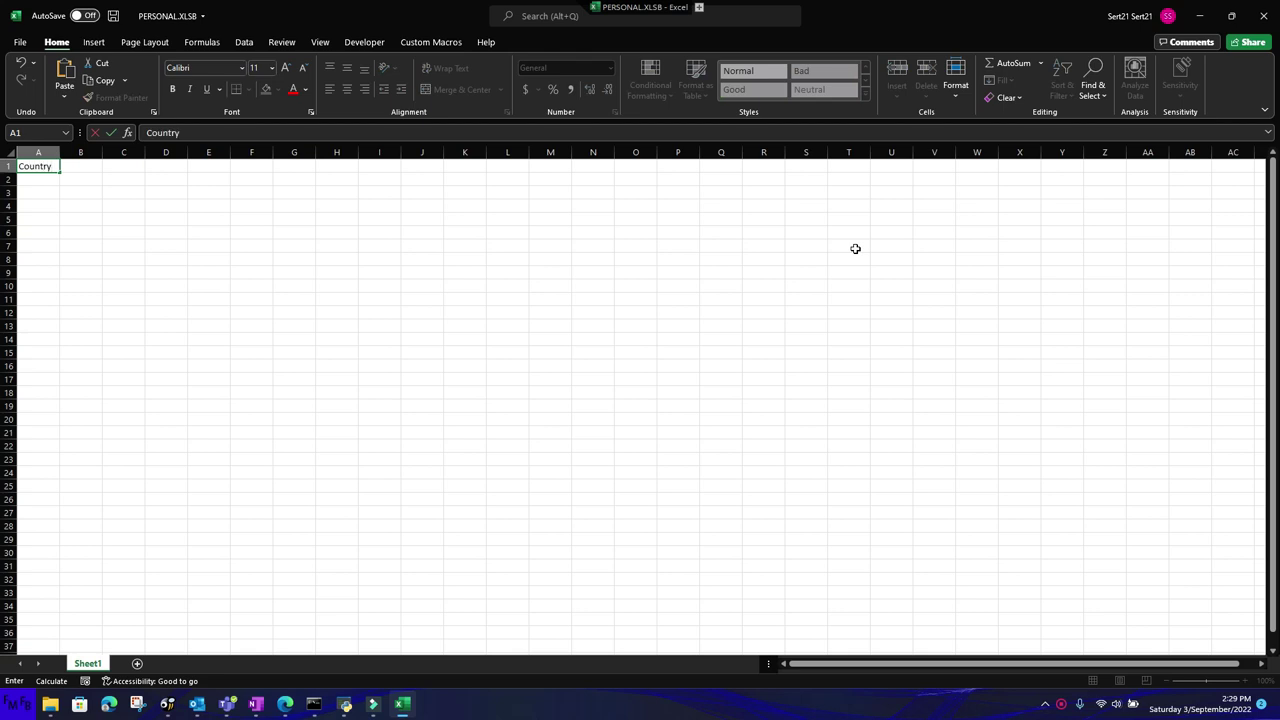
{"action": "key", "text": "Tab"}
{"action": "type", "text": "Department"}
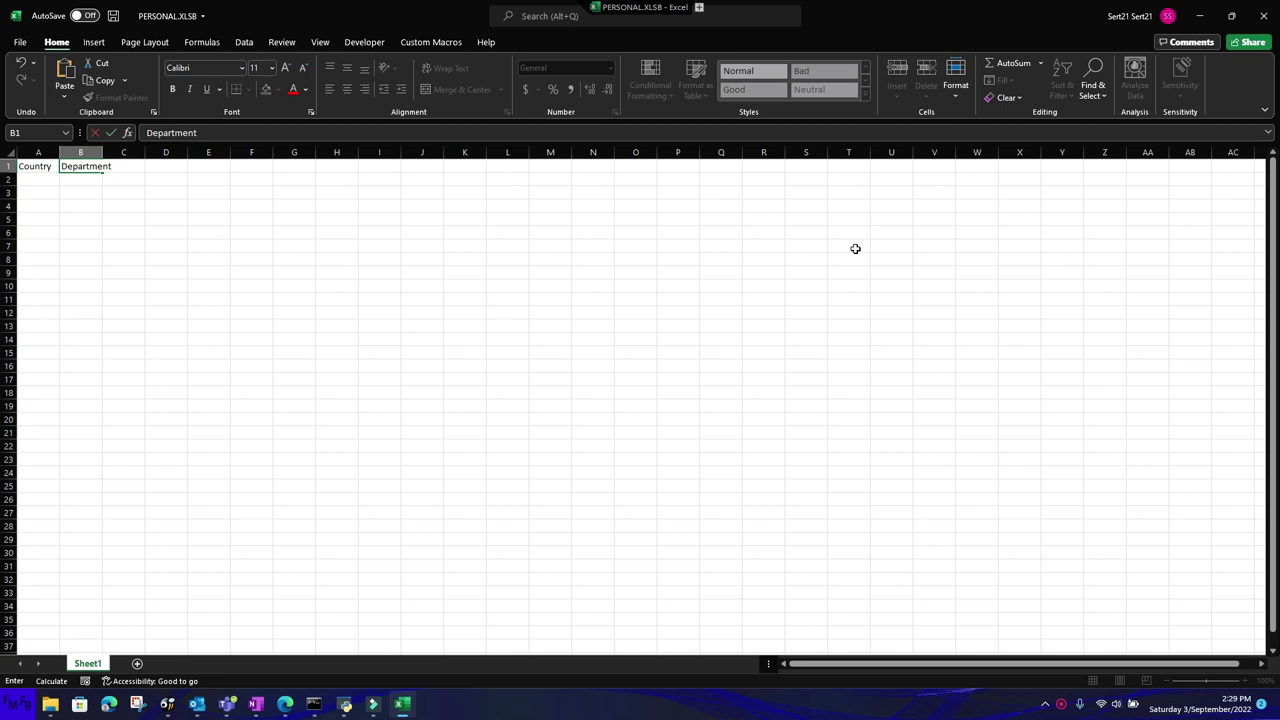
{"action": "key", "text": "Return"}
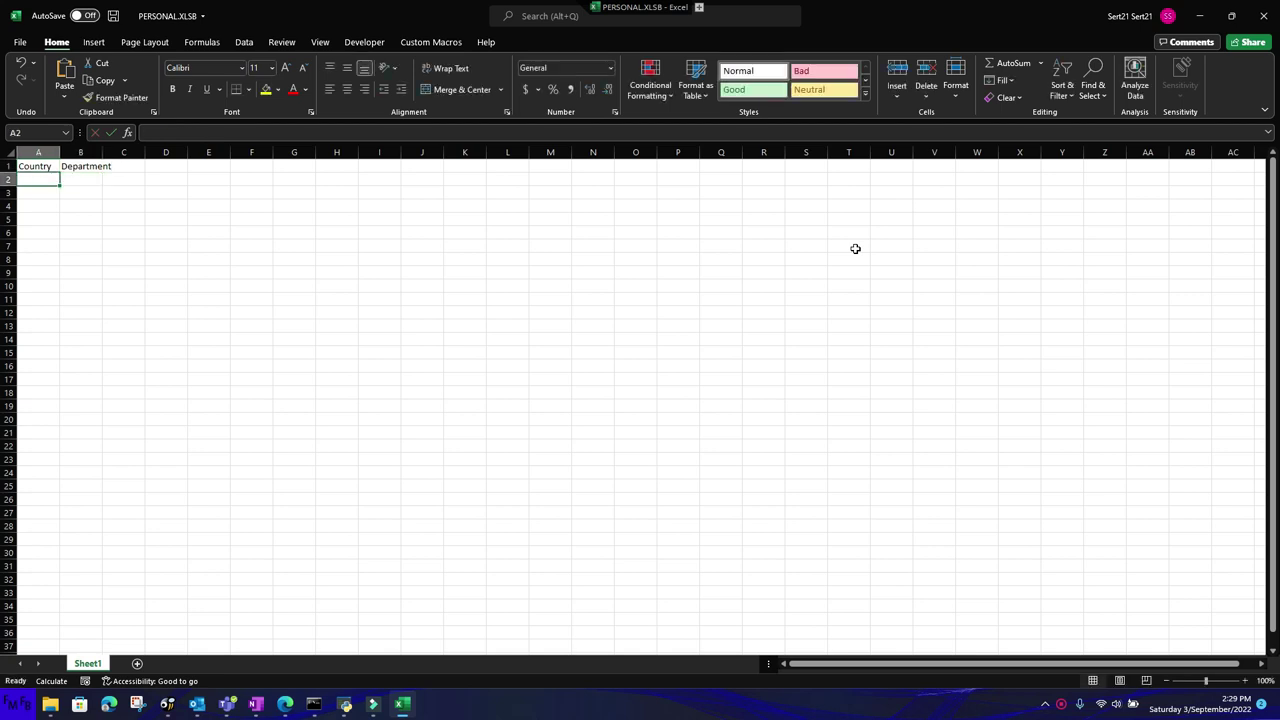
- List Honduras, Nicaragua, Honduras, Honduras down column A in A2:A5
{"action": "type", "text": "Honduras"}
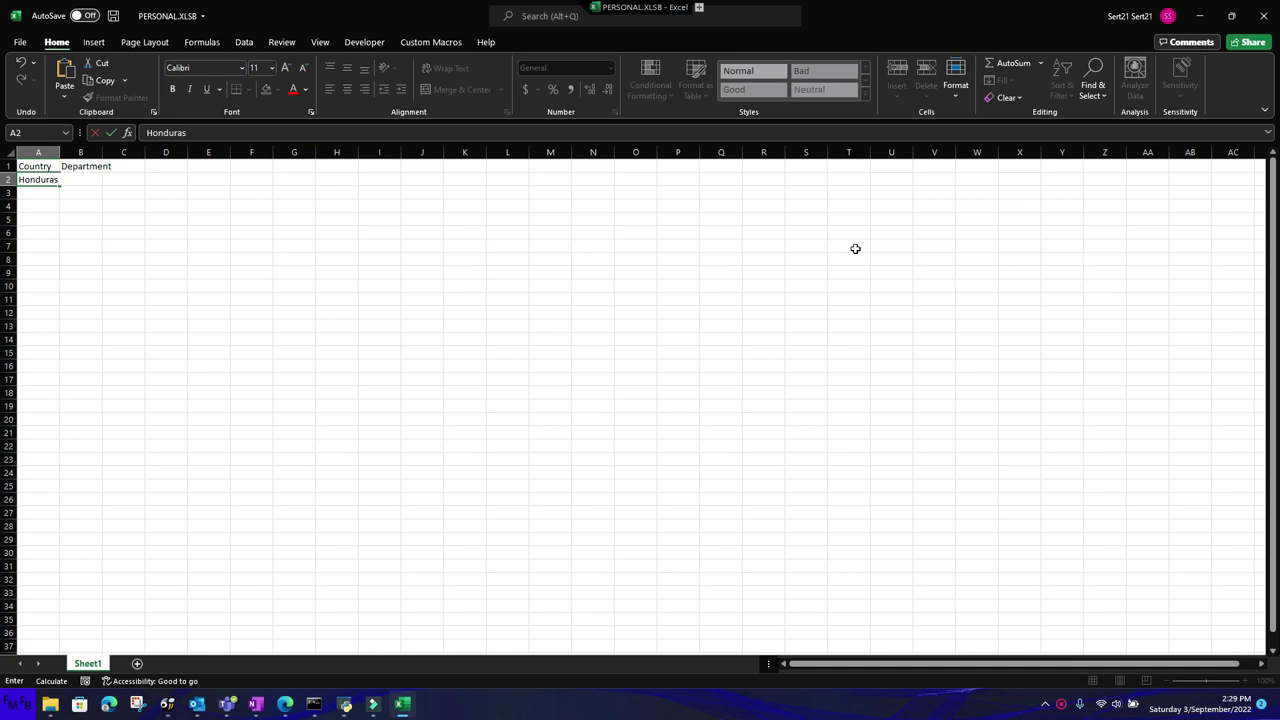
{"action": "key", "text": "Return"}
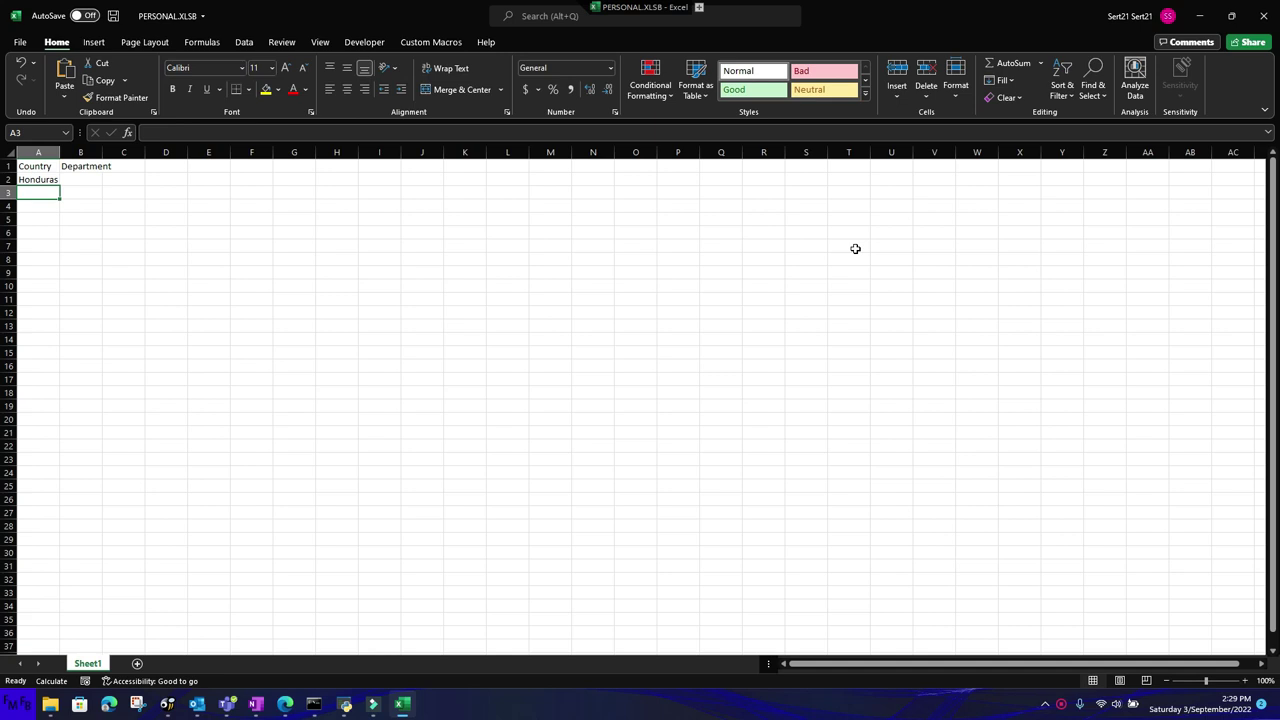
{"action": "type", "text": "Nicaragua"}
{"action": "key", "text": "Return"}
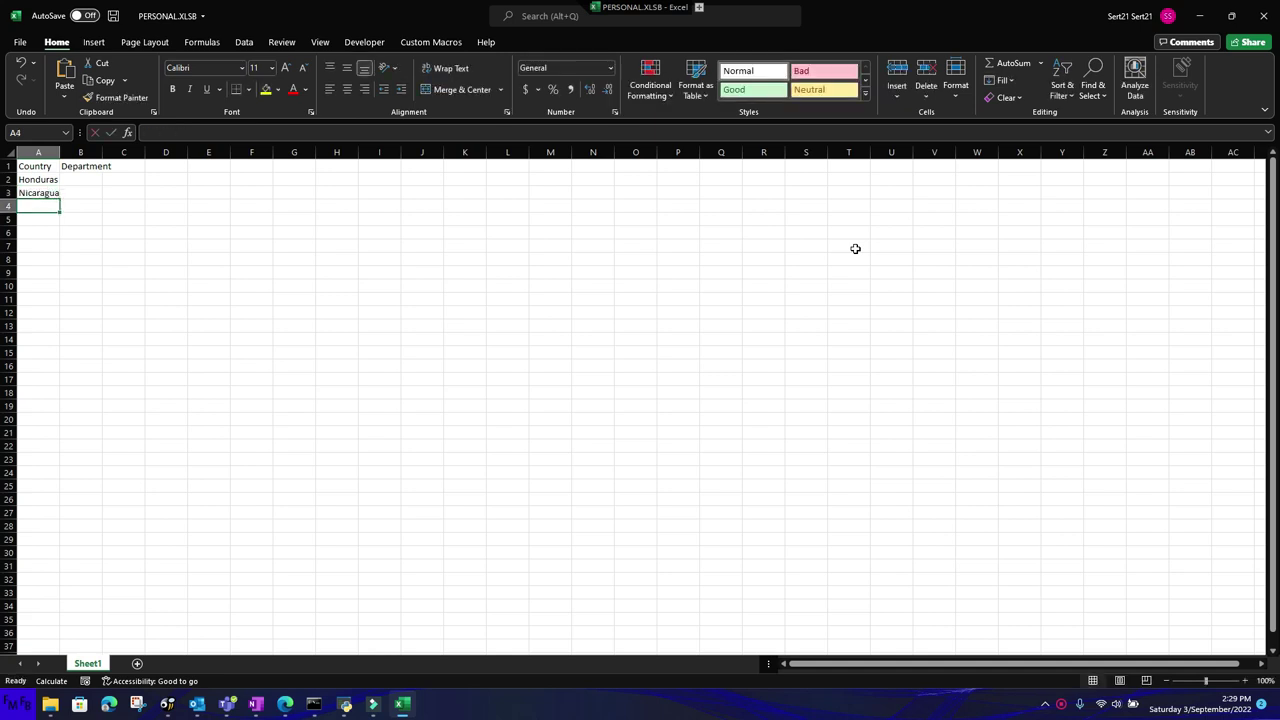
{"action": "type", "text": "Honduras"}
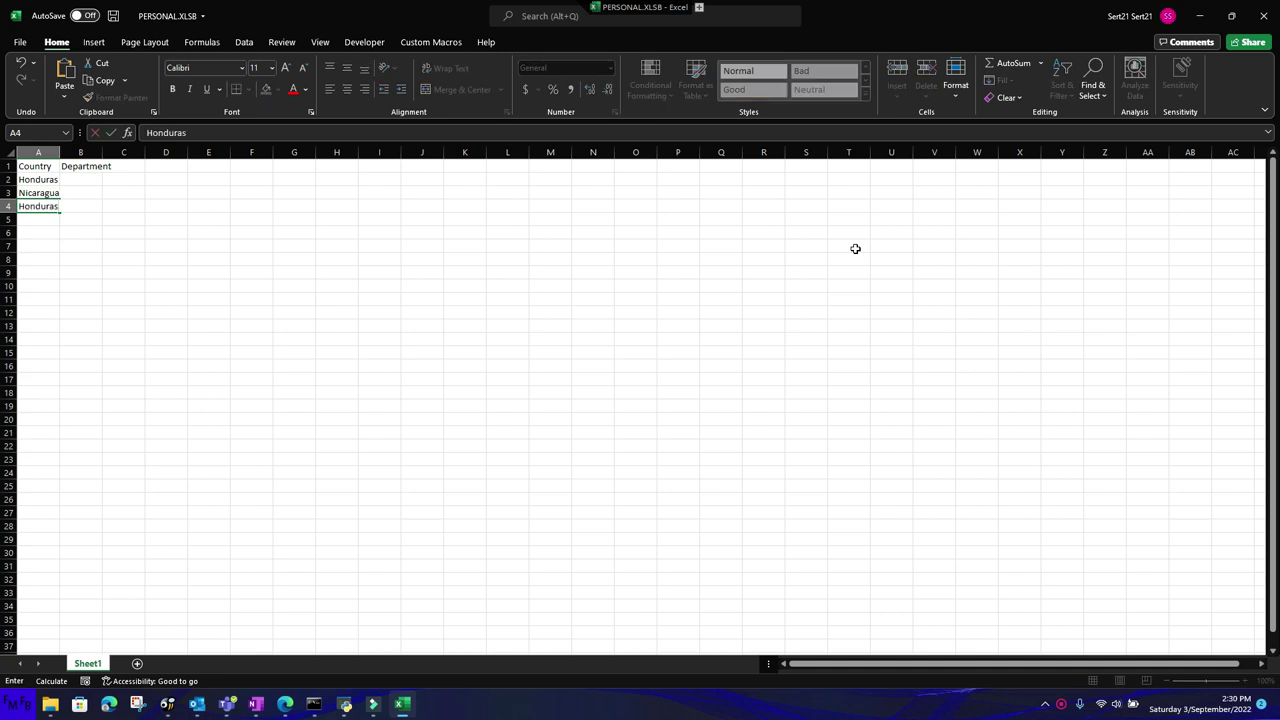
{"action": "key", "text": "Return"}
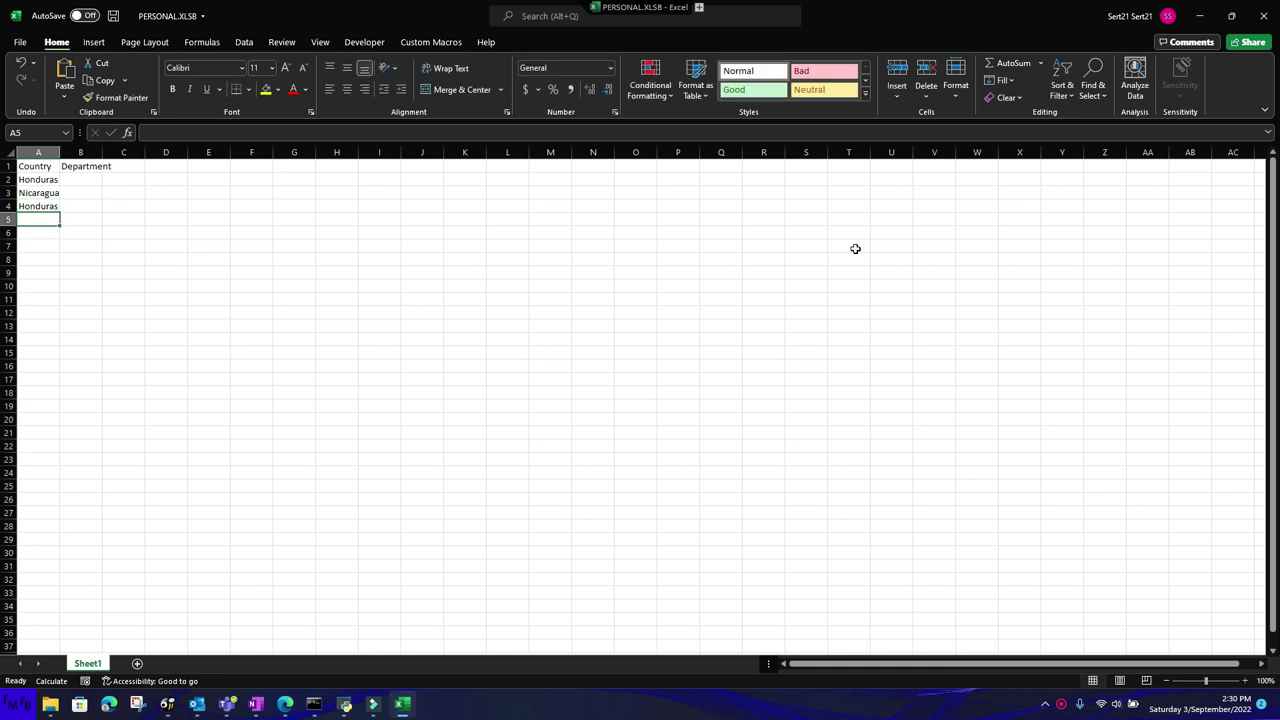
{"action": "type", "text": "Honduras"}
- Enter Francisco Morazán, La Paz and Intibucá in column B, then switch to the Edge browser
{"action": "key", "text": "Return"}
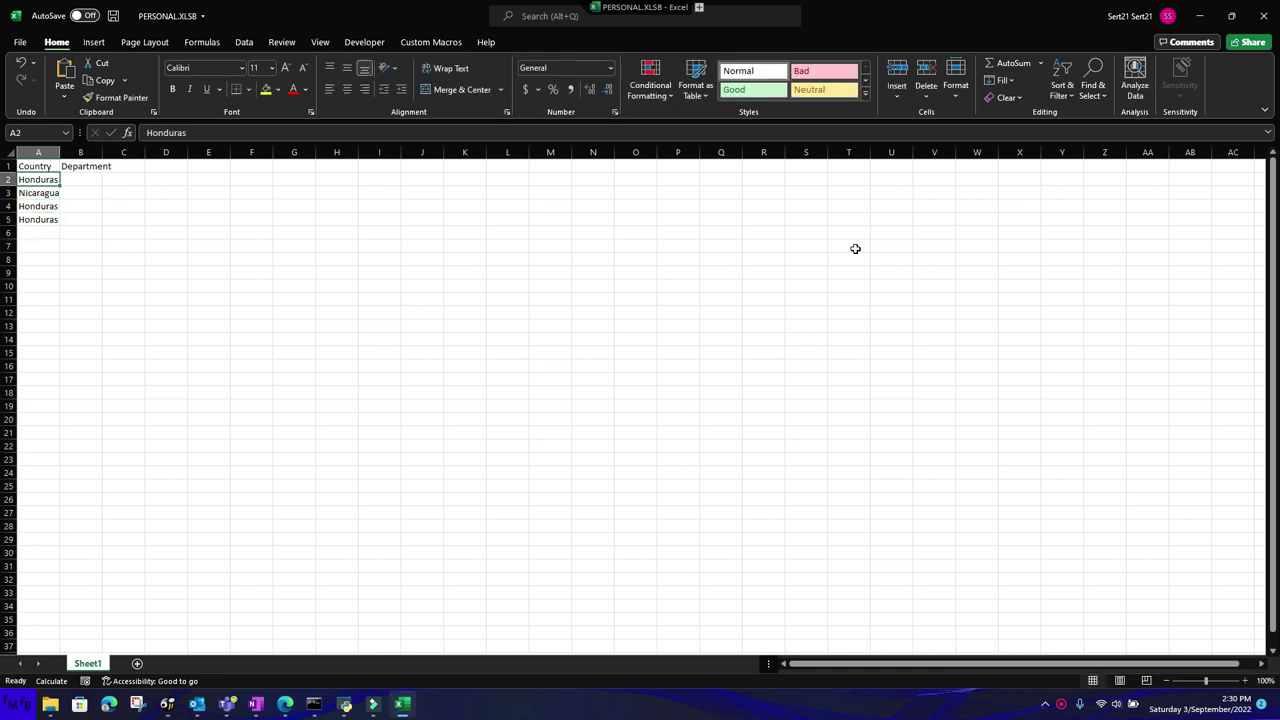
{"action": "type", "text": "Francisco"}
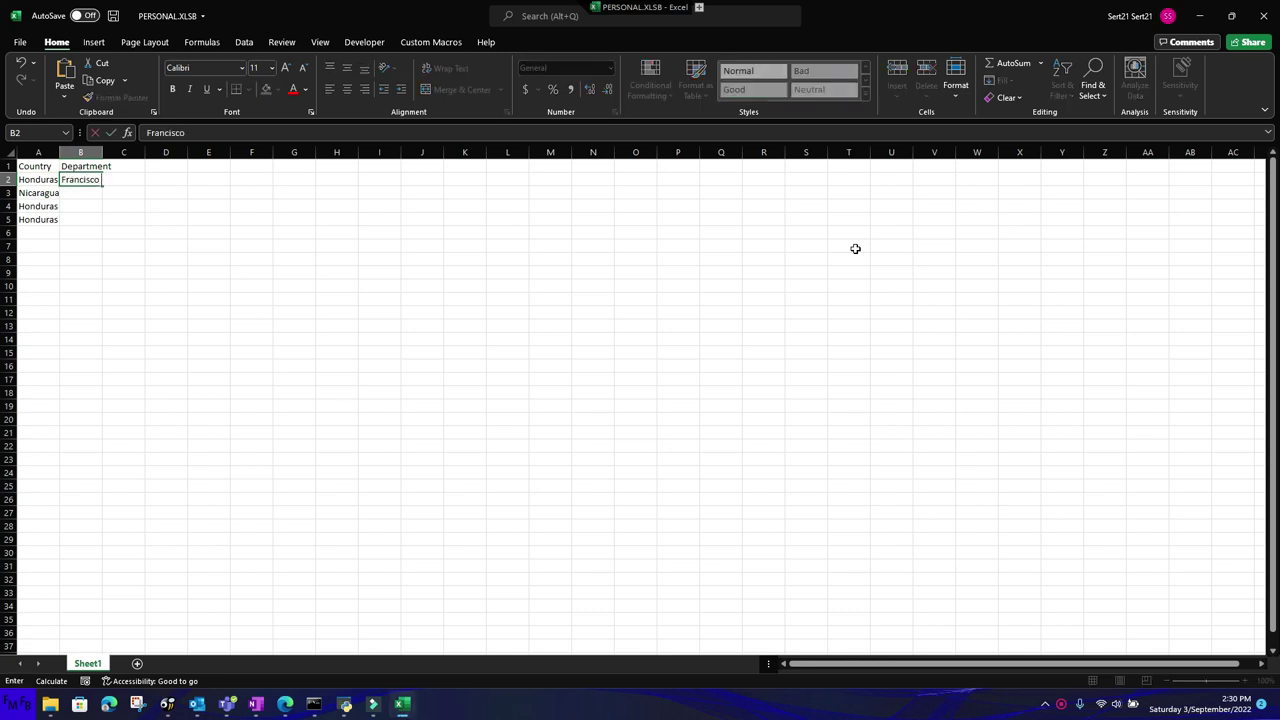
{"action": "type", "text": " Morazán"}
{"action": "key", "text": "Return"}
{"action": "key", "text": "Return"}
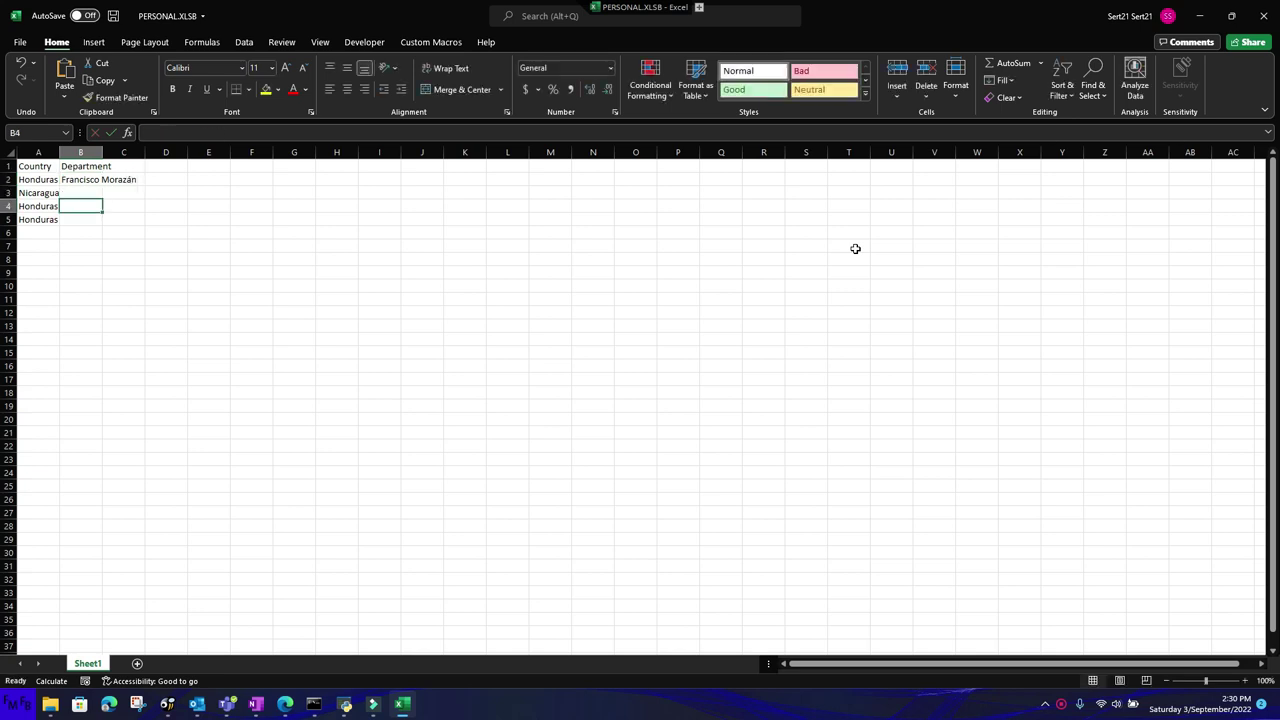
{"action": "type", "text": "La Paz"}
{"action": "key", "text": "Return"}
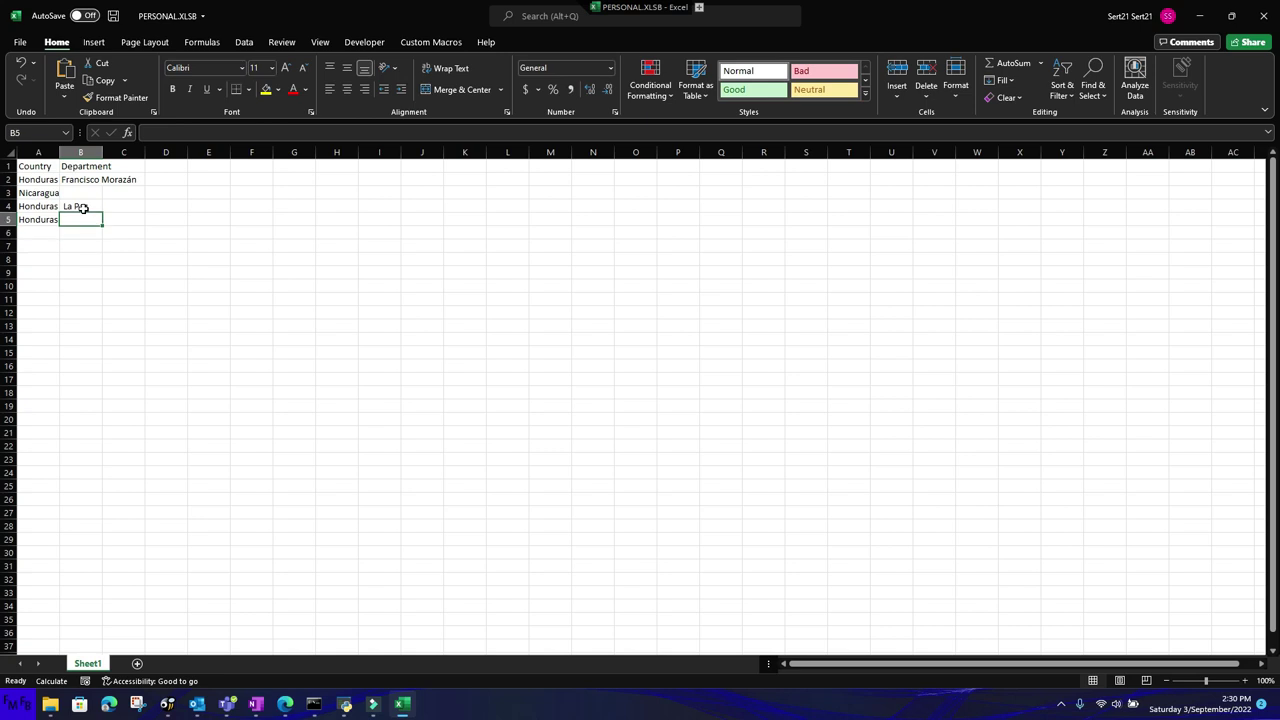
{"action": "type", "text": "Intibuc"}
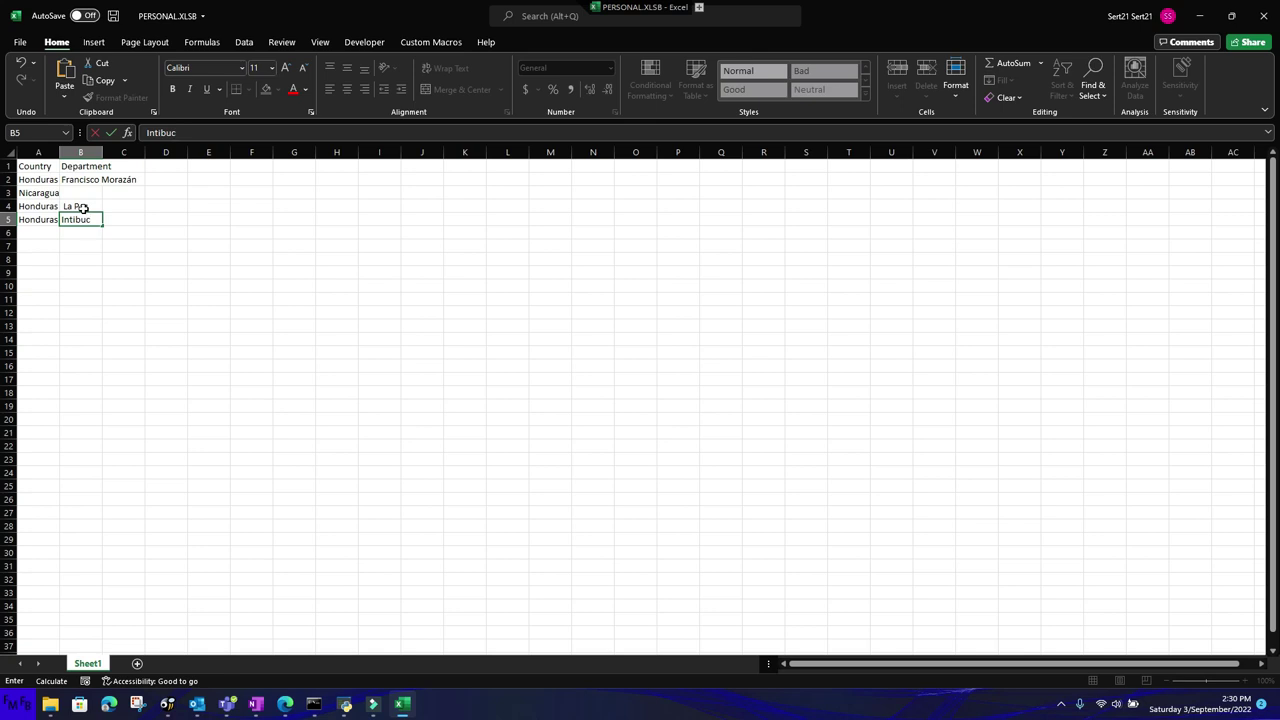
{"action": "type", "text": "á"}
{"action": "key", "text": "Up"}
{"action": "key", "text": "Up"}
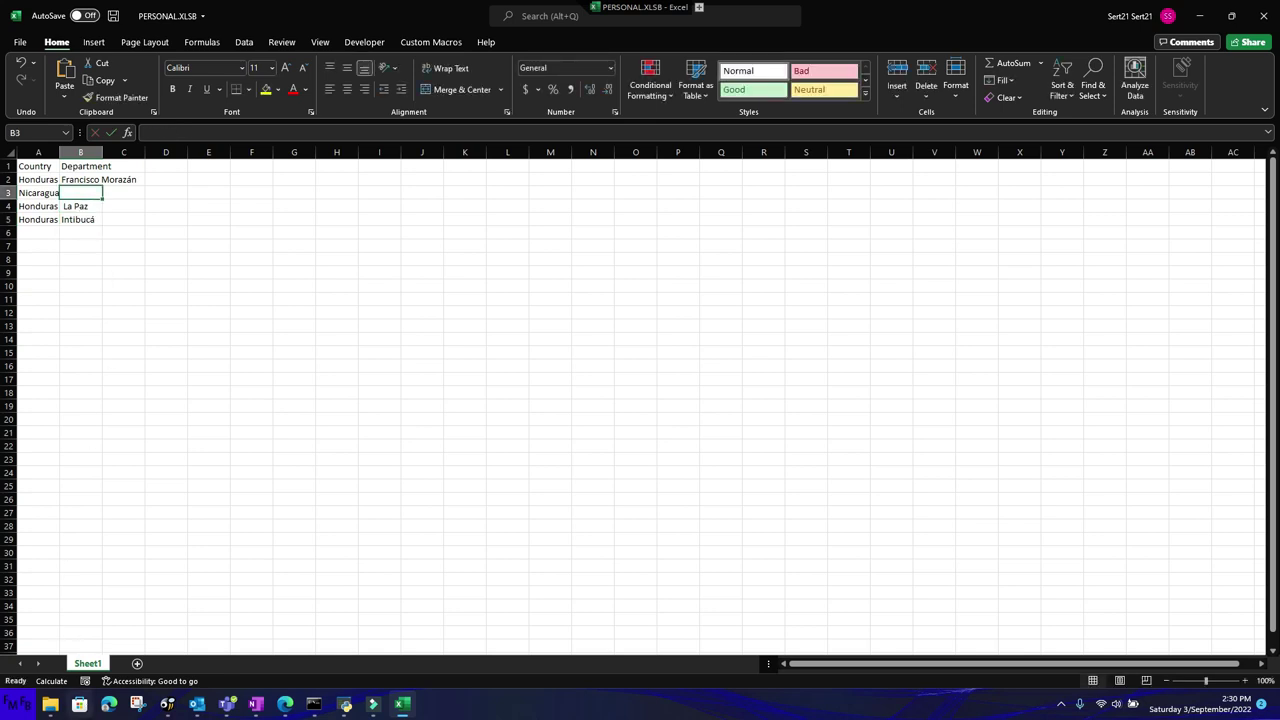
{"action": "mouse_move", "coordinate": [285, 704]}
{"action": "left_click", "coordinate": [307, 610]}
- Search Google in a new tab for 'departamentos nicaragua'
{"action": "middle_click", "coordinate": [106, 33]}
{"action": "key", "text": "ctrl+Tab"}
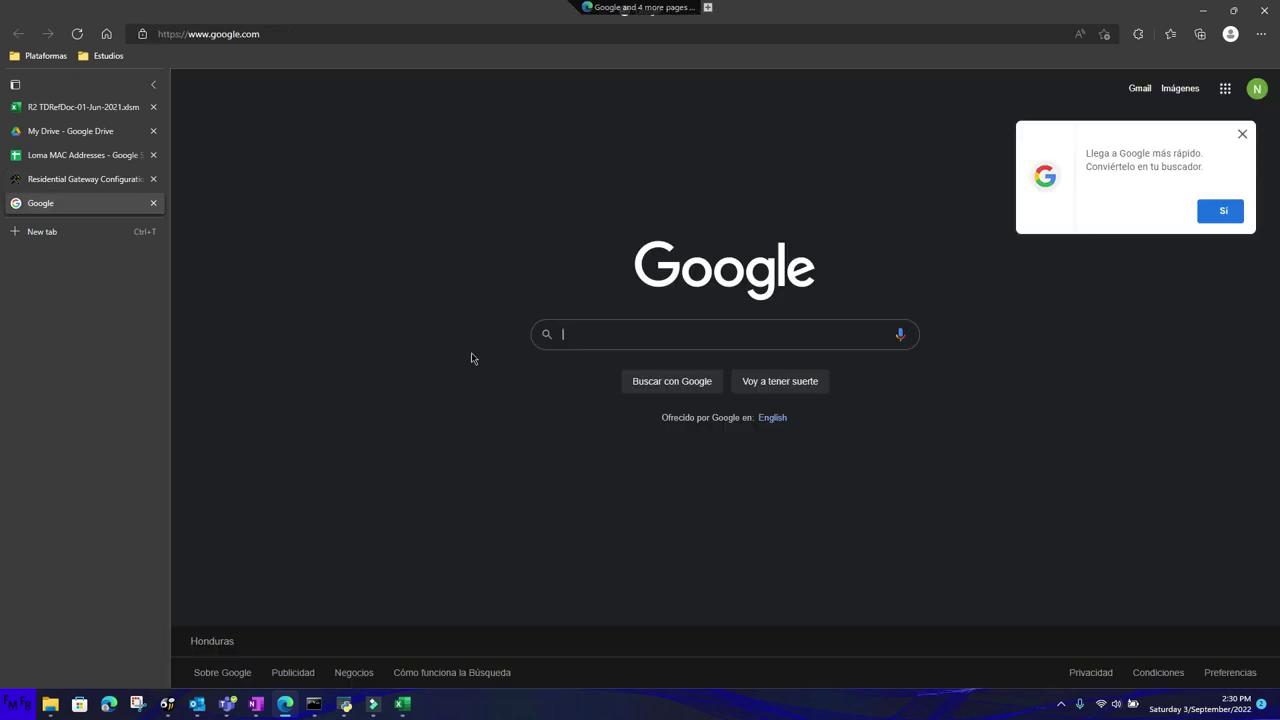
{"action": "left_click", "coordinate": [592, 338]}
{"action": "type", "text": "d"}
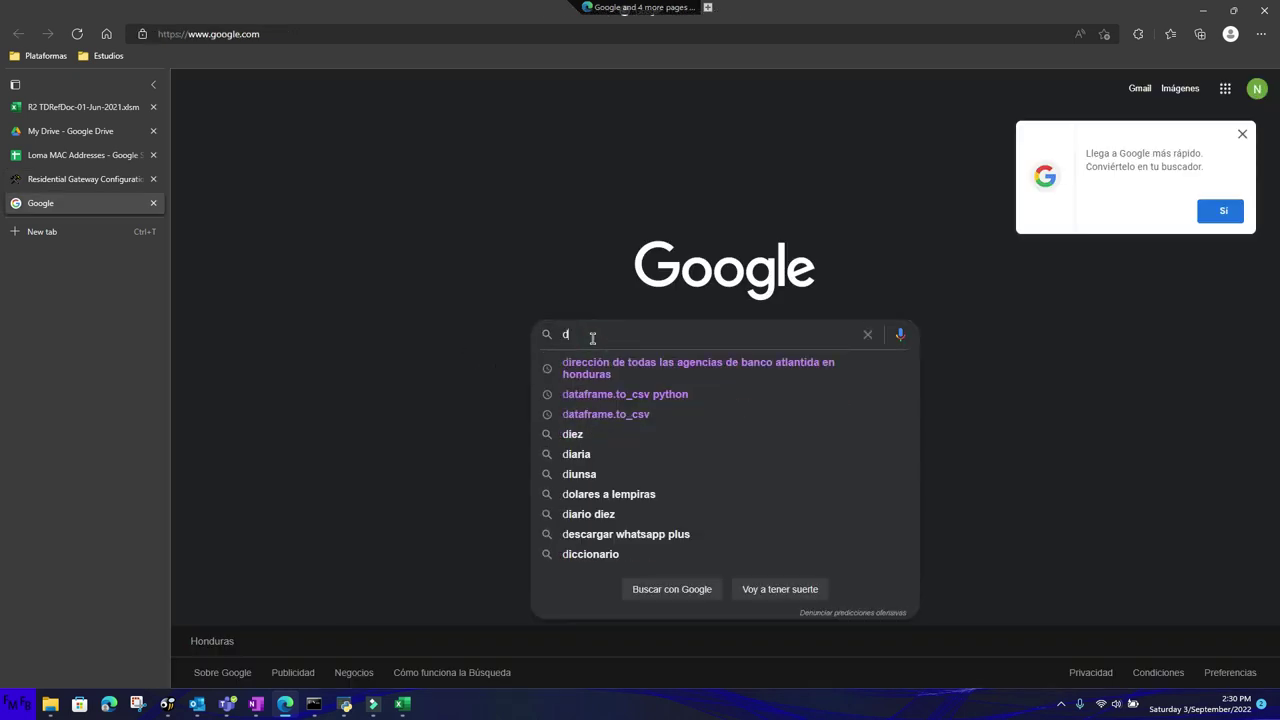
{"action": "type", "text": "epartamento"}
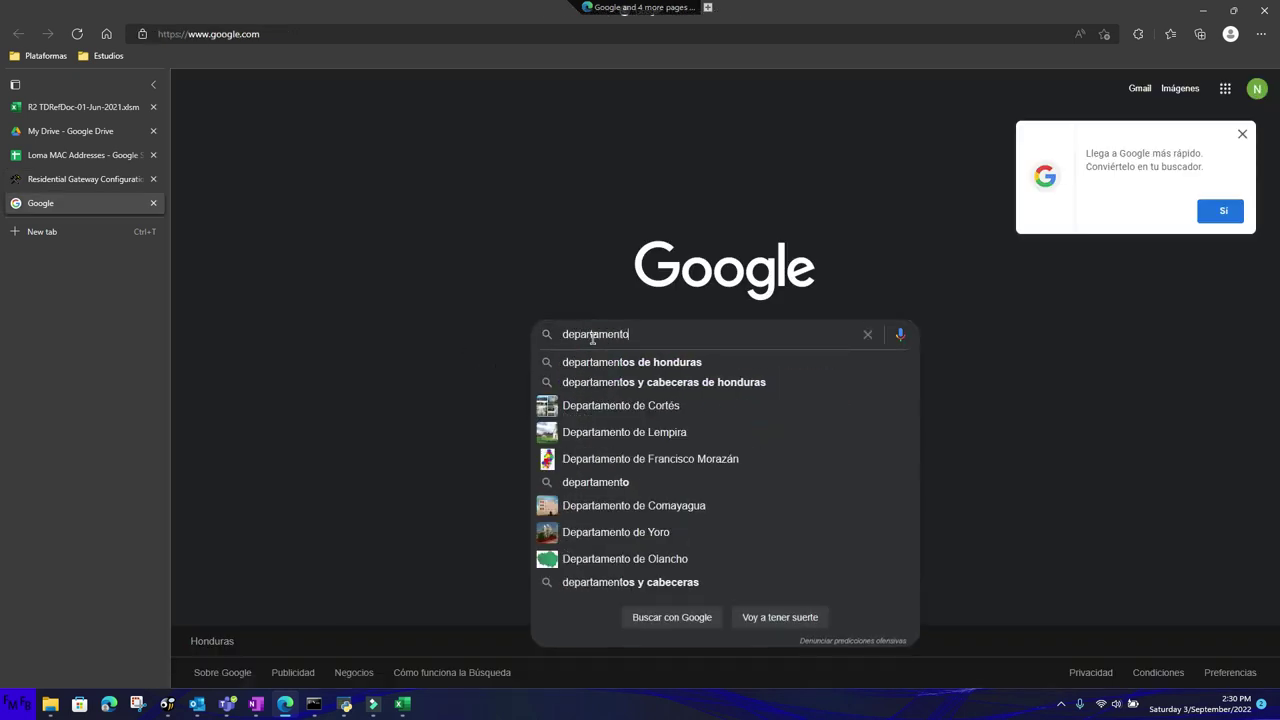
{"action": "type", "text": "s ni"}
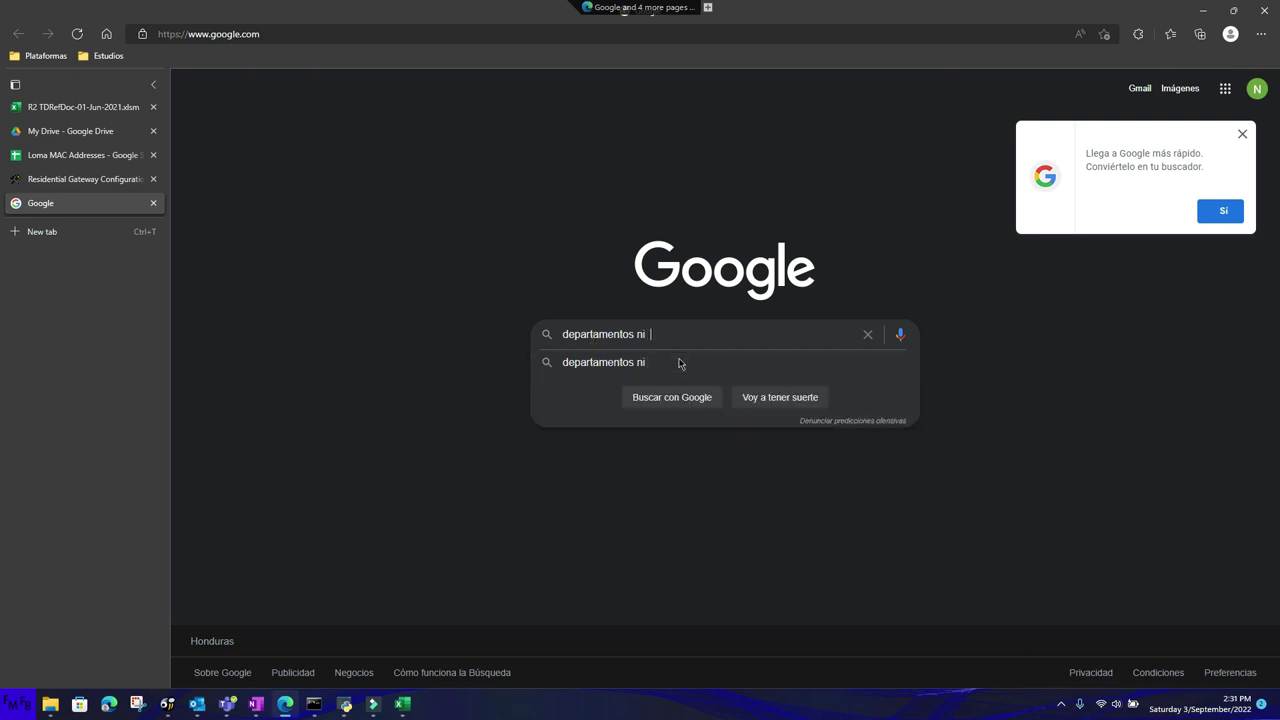
{"action": "key", "text": "BackSpace"}
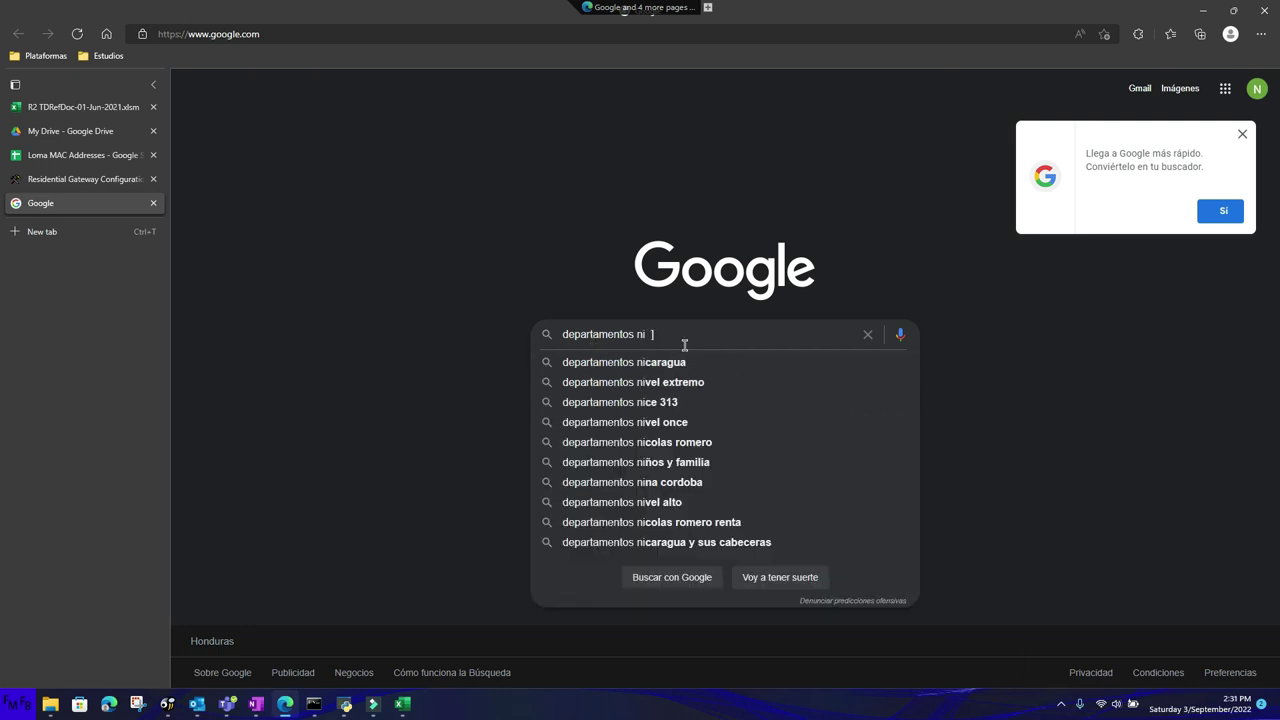
{"action": "type", "text": "caragua"}
{"action": "key", "text": "Return"}
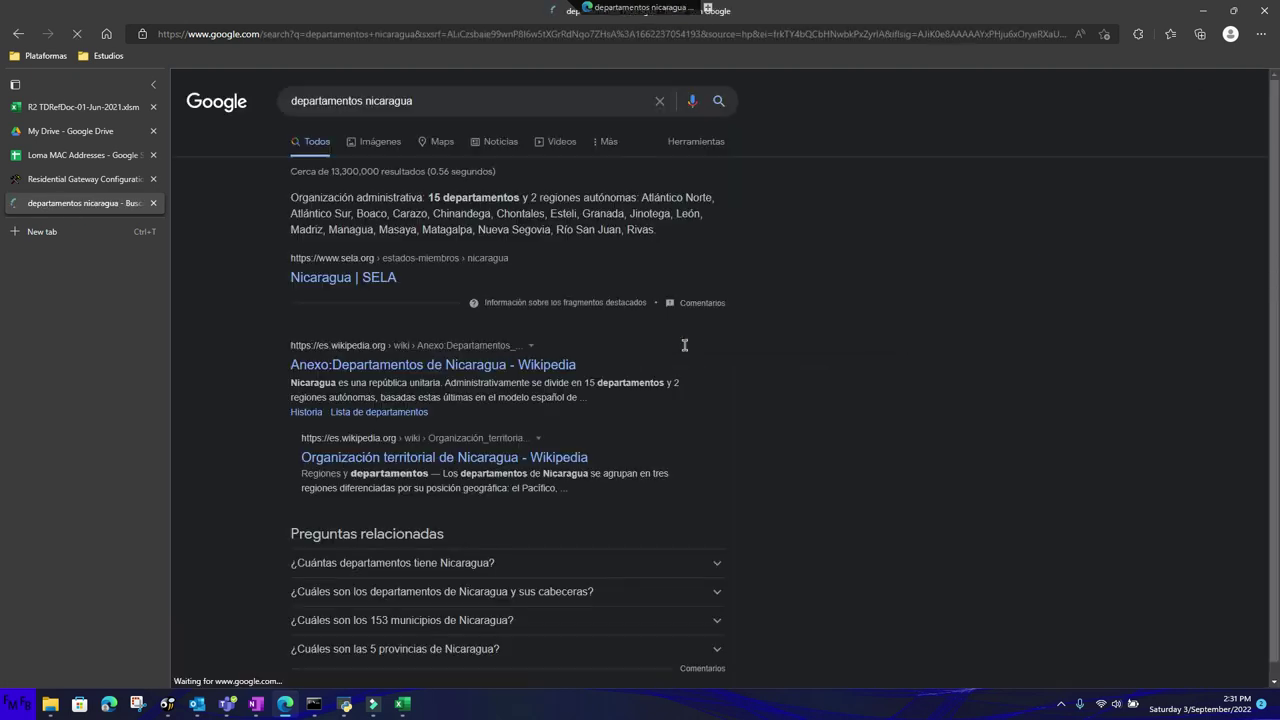
- Open Wikipedia's Anexo:Departamentos de Nicaragua page, copy the name Boaco, and return to Excel
{"action": "left_click", "coordinate": [537, 368]}
{"action": "scroll", "coordinate": [540, 374], "scroll_direction": "down", "scroll_amount": 2}
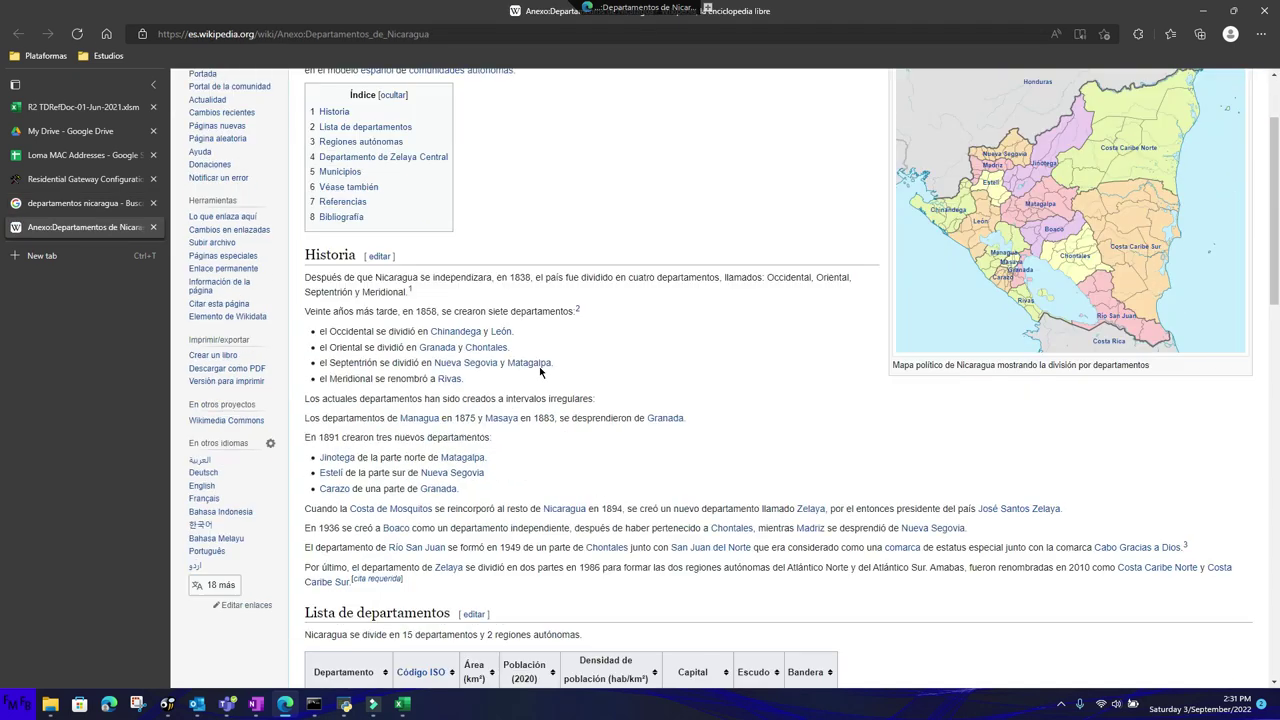
{"action": "scroll", "coordinate": [540, 374], "scroll_direction": "down", "scroll_amount": 5}
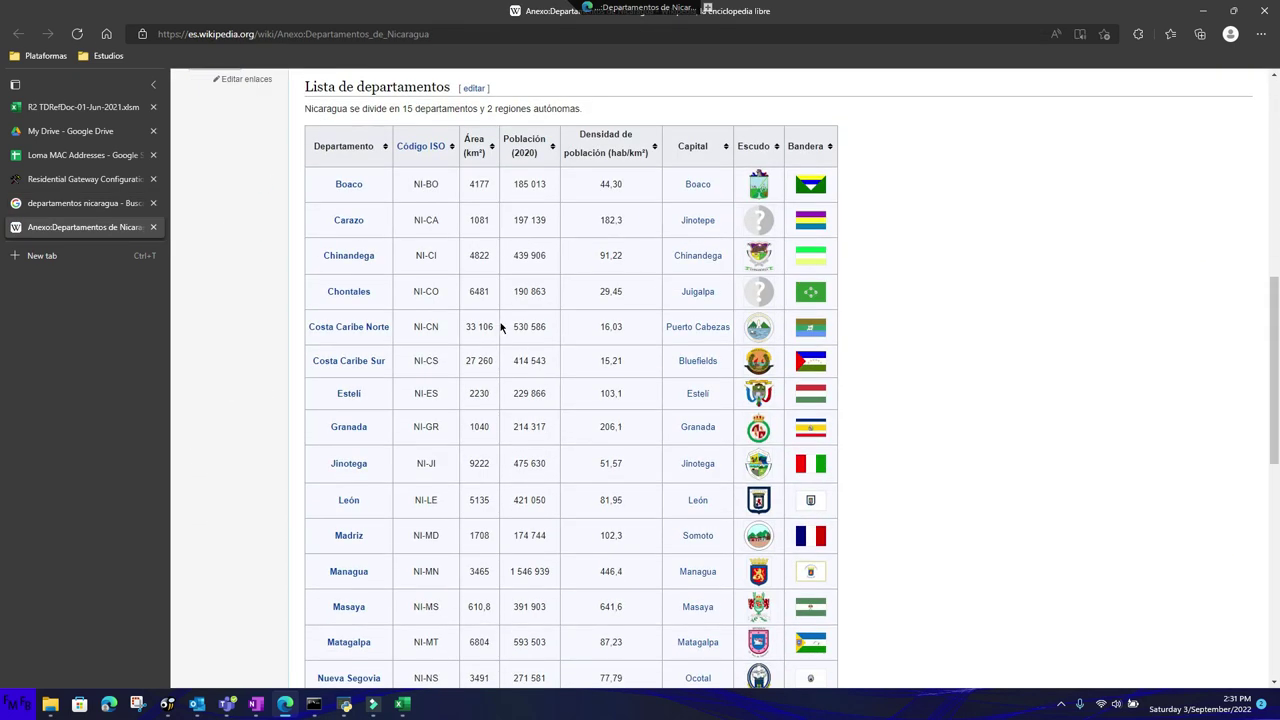
{"action": "left_click_drag", "start_coordinate": [333, 190], "coordinate": [373, 194]}
{"action": "key", "text": "ctrl+c"}
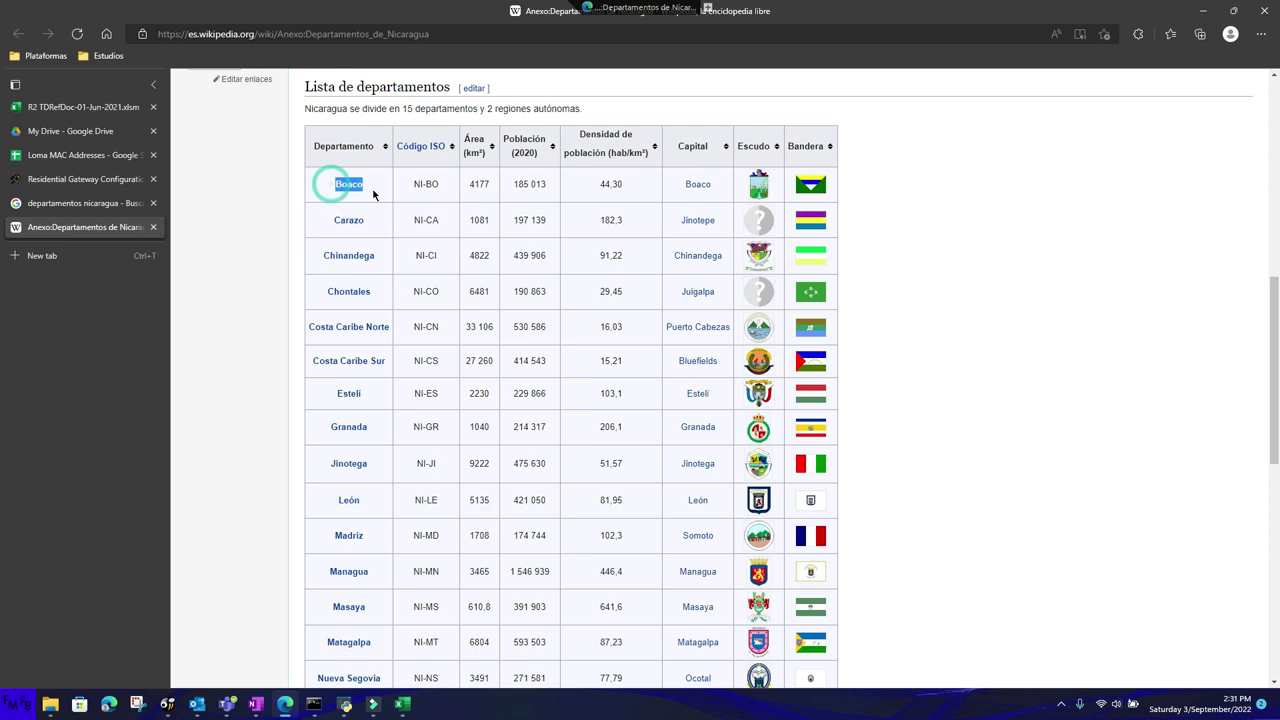
{"action": "key", "text": "alt+Tab"}
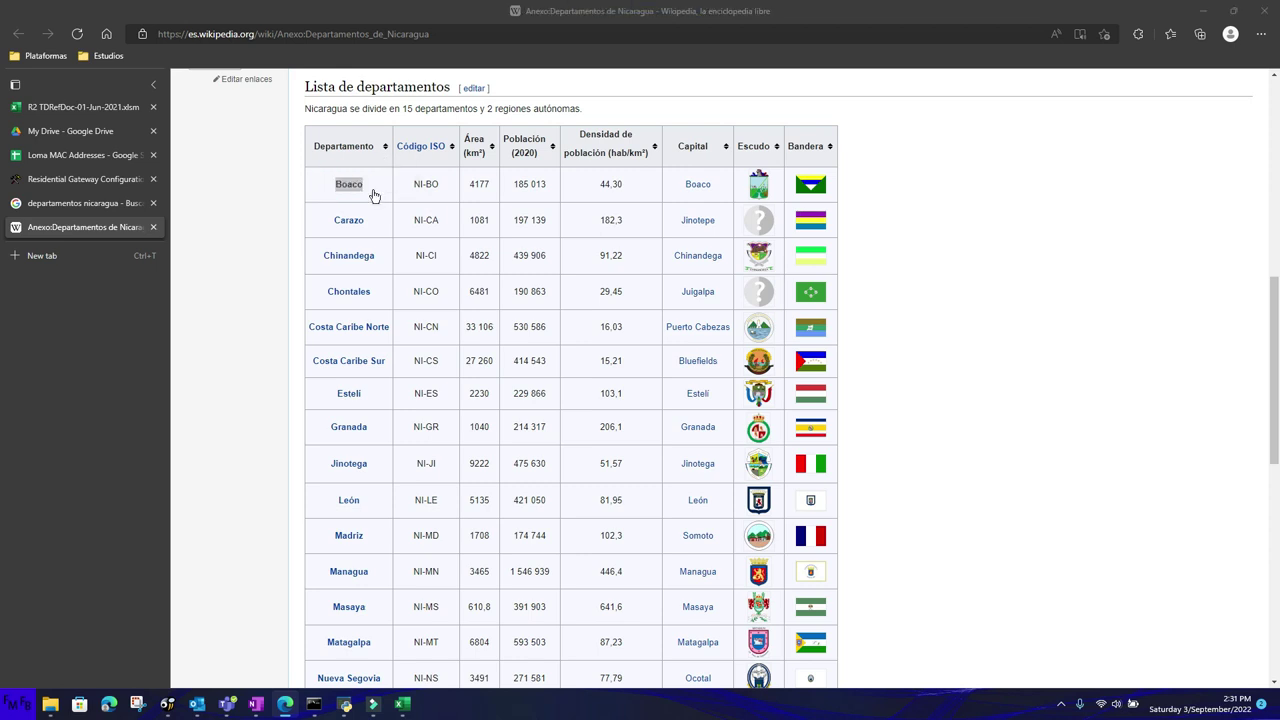
{"action": "key", "text": "alt+Tab"}
{"action": "key", "text": "alt+Tab"}
{"action": "key", "text": "alt+Tab"}
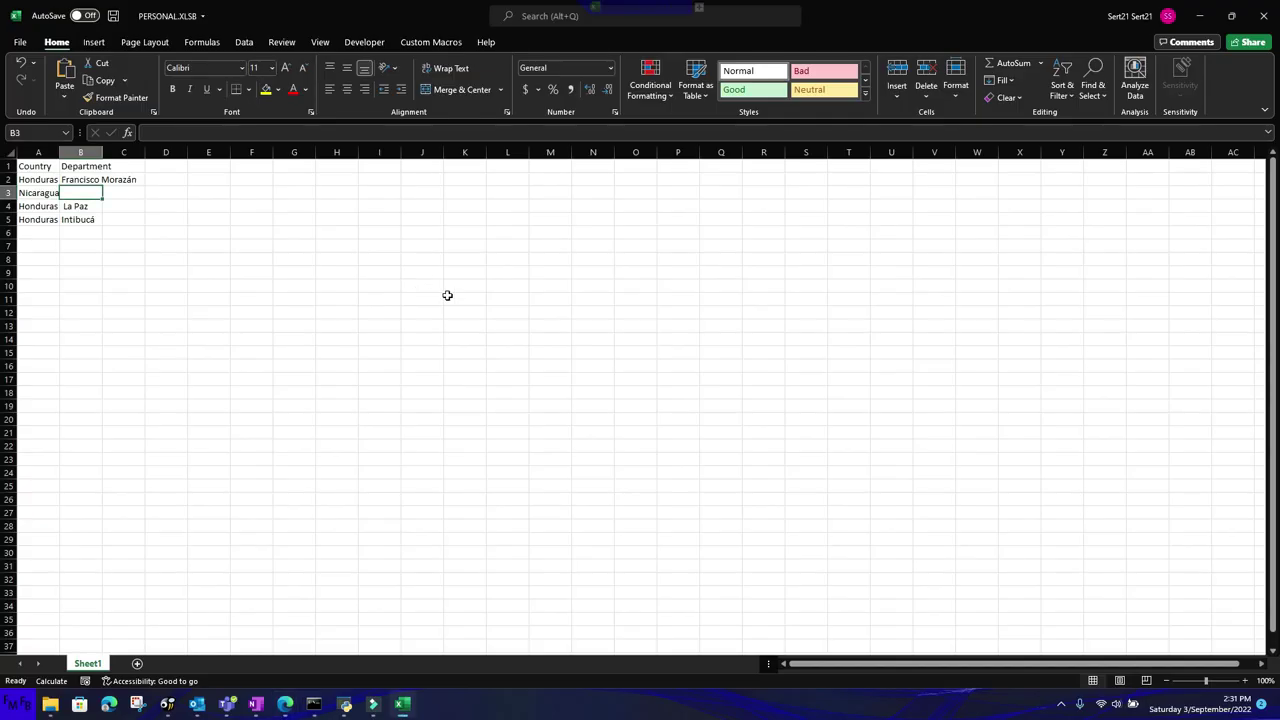
- Paste Boaco into B3 and enter Nicaragua in A6
{"action": "key", "text": "ctrl+v"}
{"action": "key", "text": "Down"}
{"action": "key", "text": "Down"}
{"action": "key", "text": "Down"}
{"action": "key", "text": "Left"}
{"action": "type", "text": "Nica"}
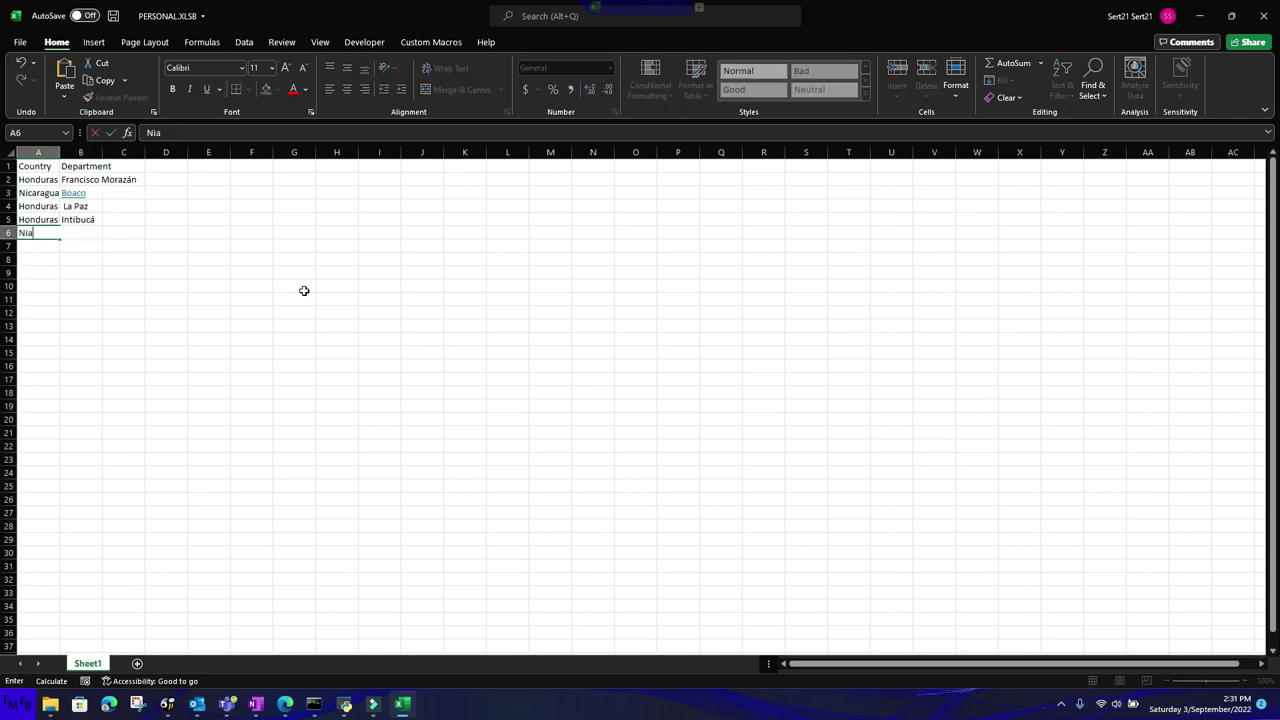
{"action": "type", "text": "ragua"}
{"action": "key", "text": "Tab"}
- Check the Wikipedia department list and type Carazo into B6
{"action": "key", "text": "alt+Tab"}
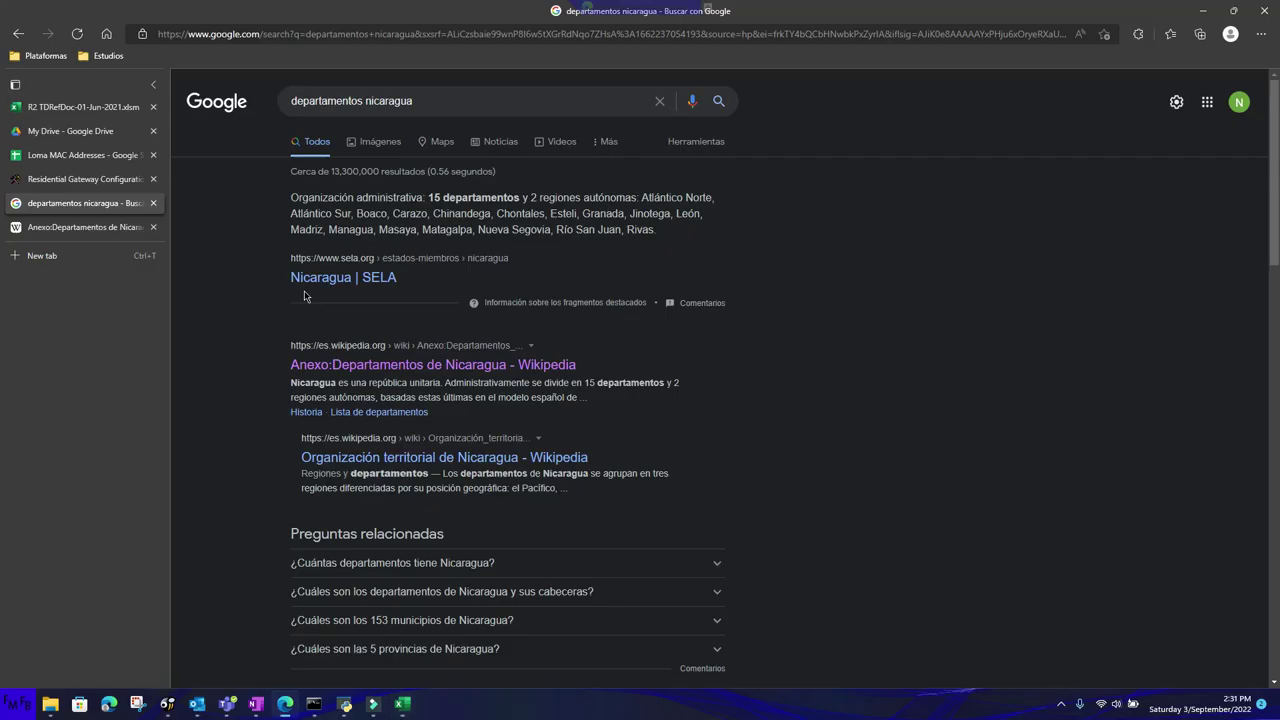
{"action": "key", "text": "alt+Tab"}
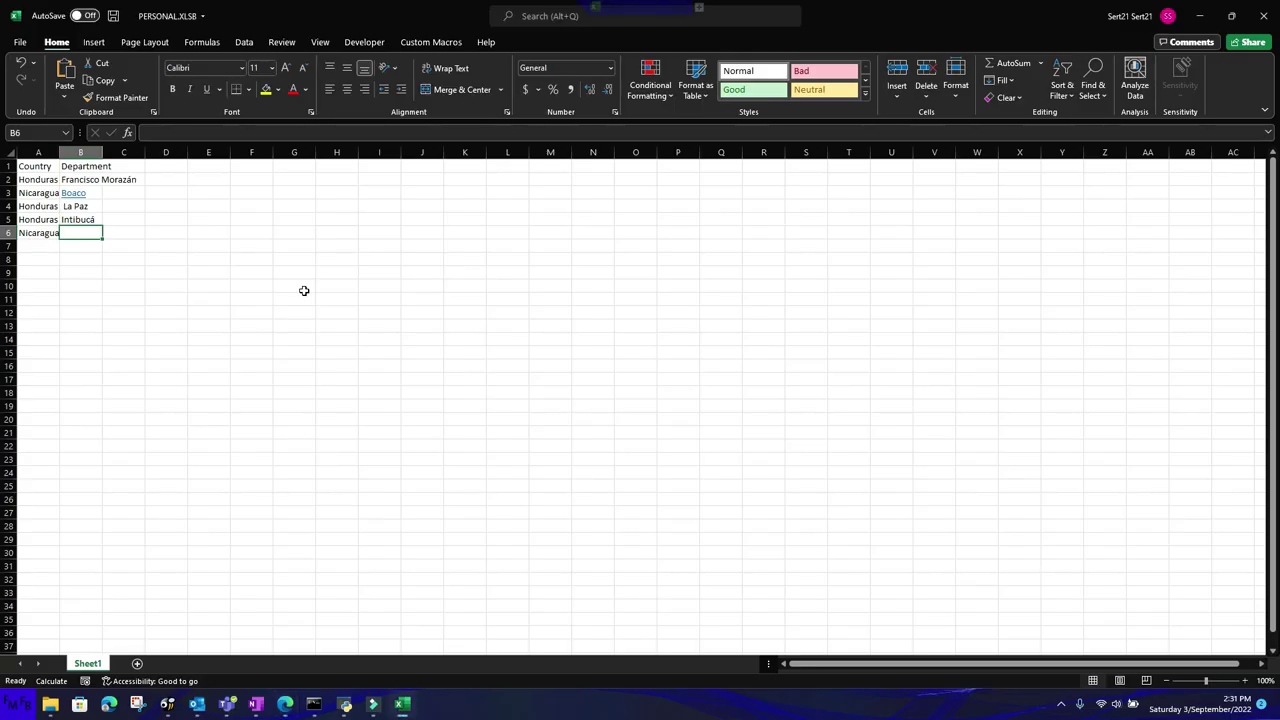
{"action": "key", "text": "alt+Tab"}
{"action": "key", "text": "Tab"}
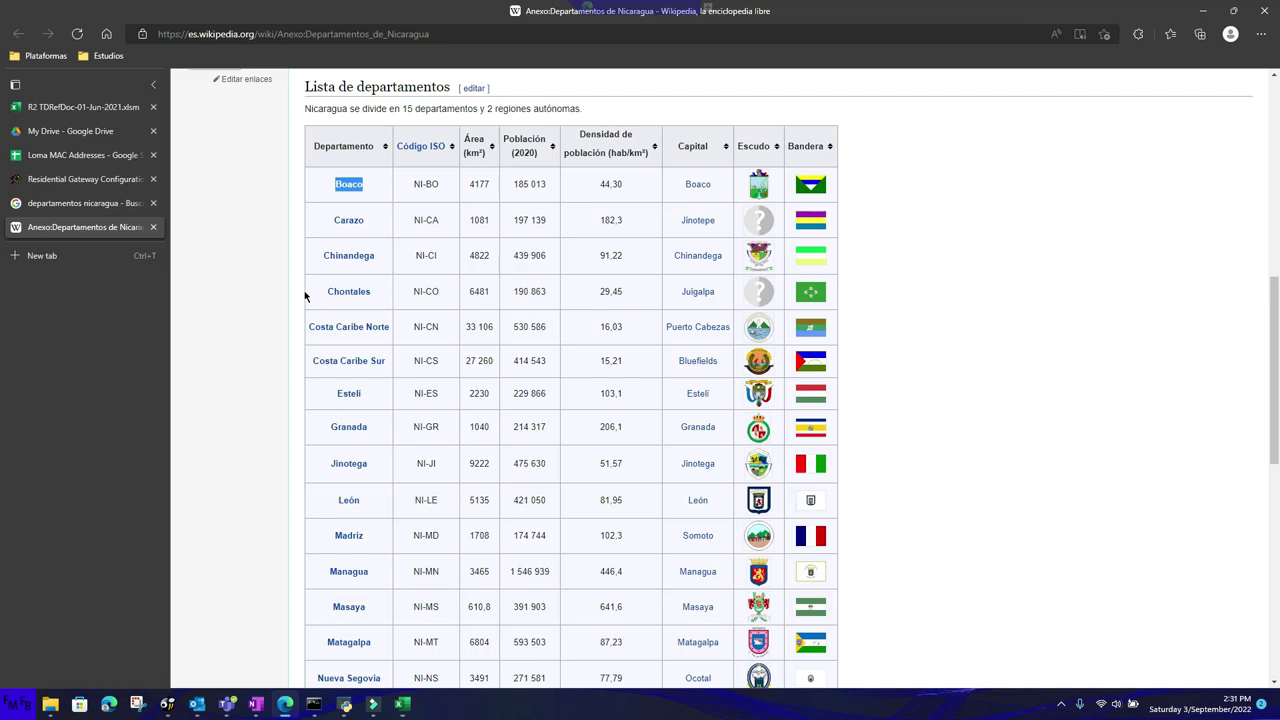
{"action": "key", "text": "alt+Tab"}
{"action": "type", "text": "Caraz"}
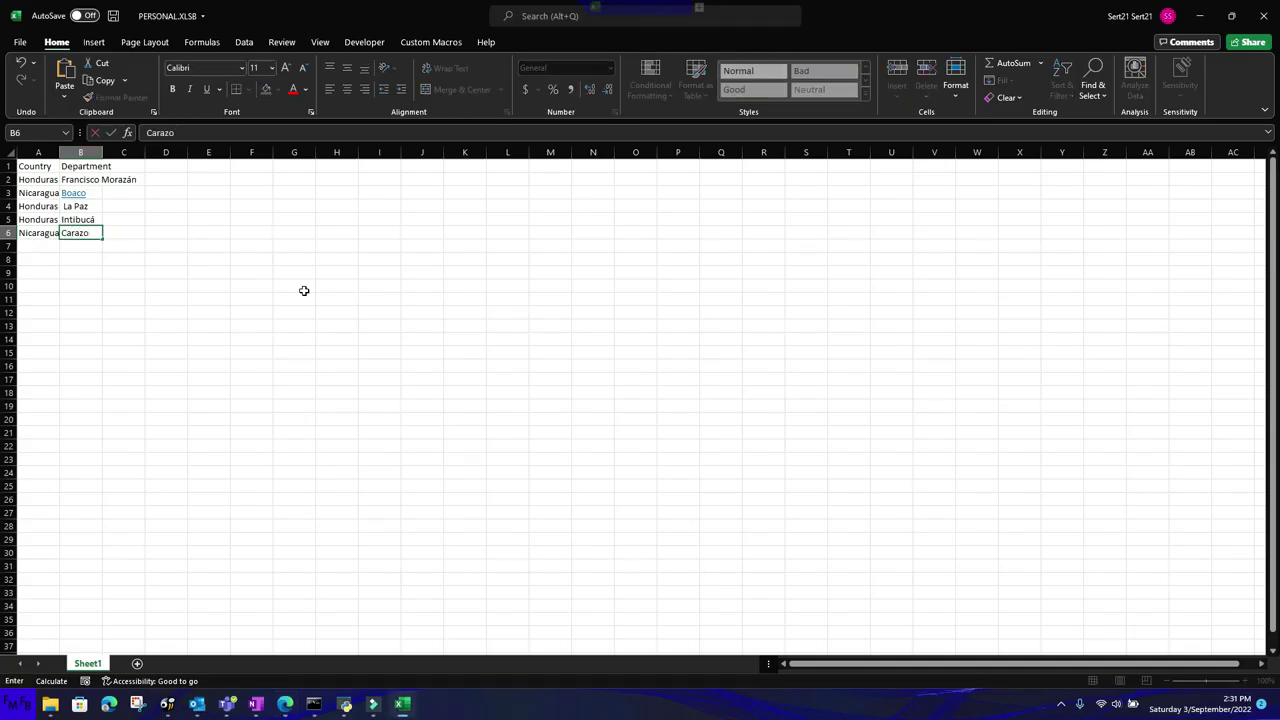
- Add the Values header in C1 and enter 10 and 20 in C2:C3
{"action": "left_click", "coordinate": [138, 165]}
{"action": "type", "text": "Values"}
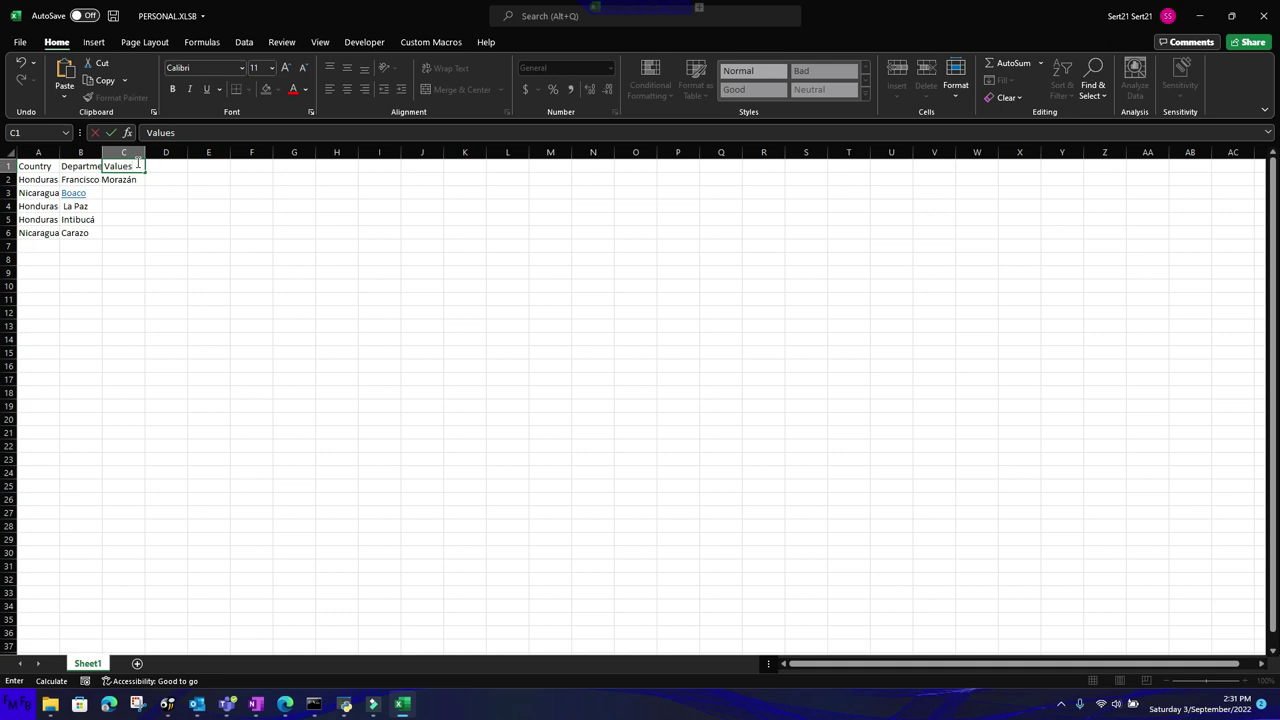
{"action": "key", "text": "Return"}
{"action": "type", "text": "10"}
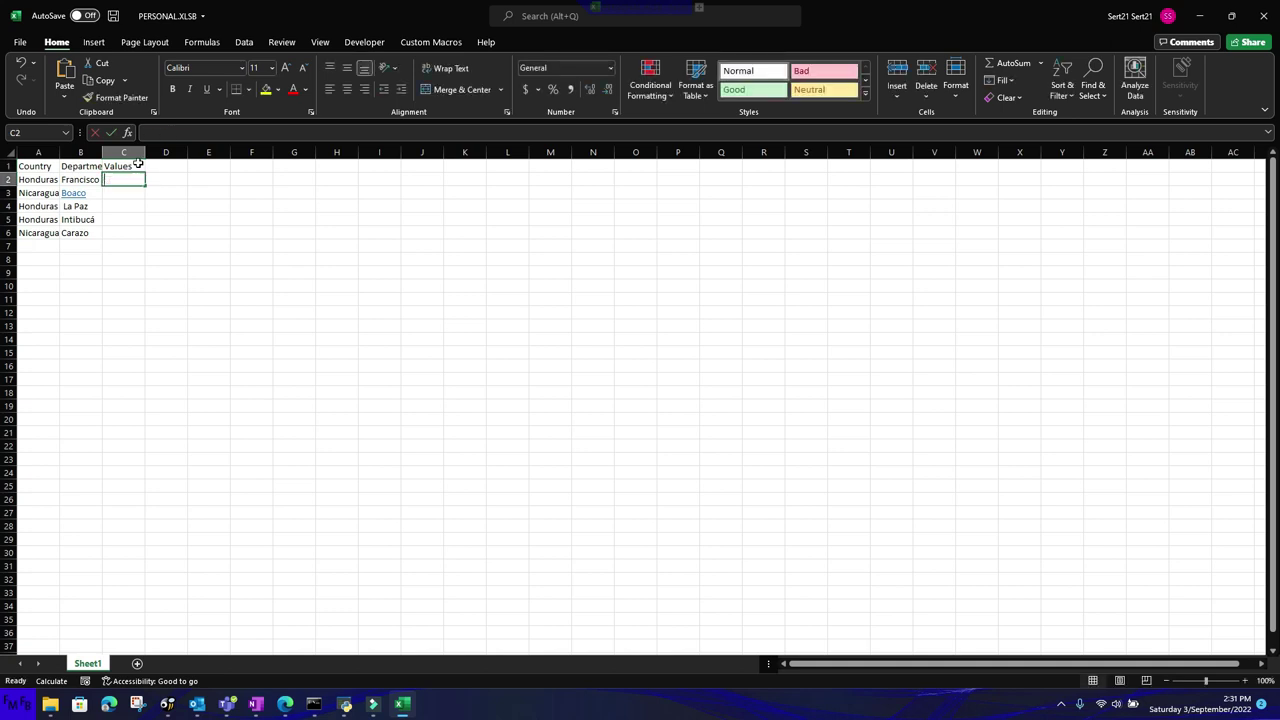
{"action": "key", "text": "Return"}
{"action": "type", "text": "20"}
{"action": "key", "text": "Return"}
- Enter 30, 40 and 50 in C4:C6
{"action": "type", "text": "30"}
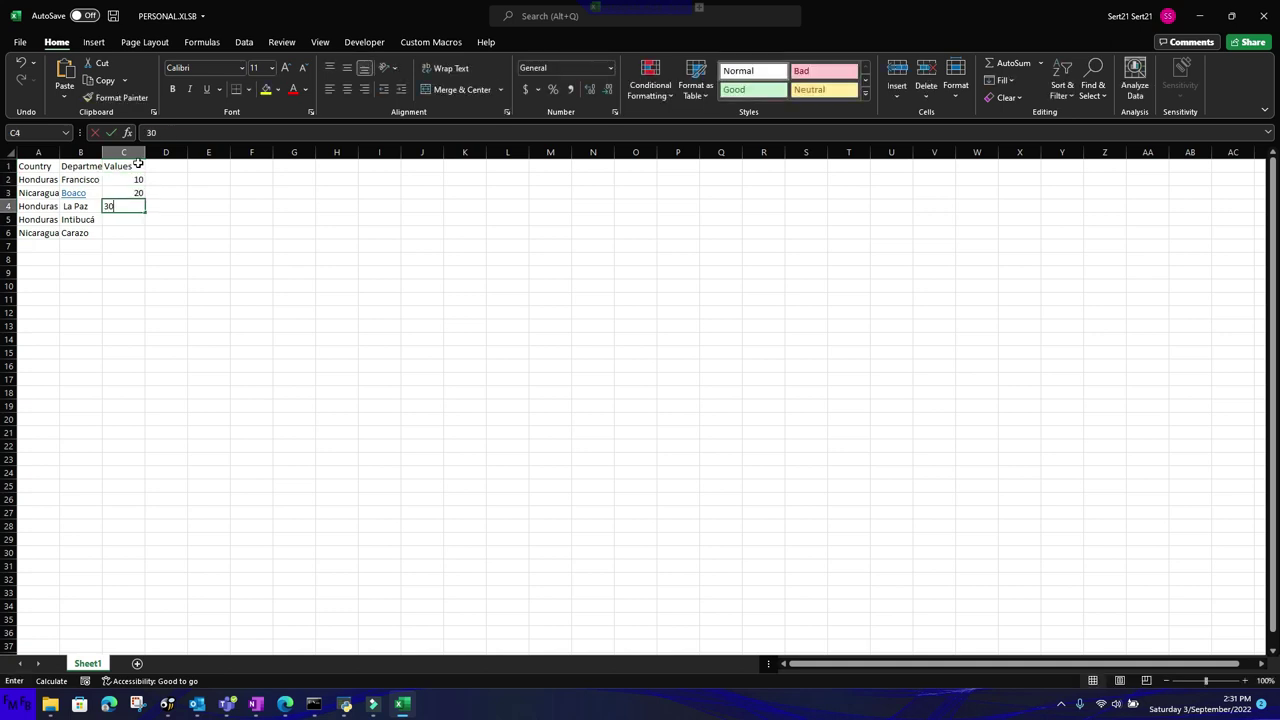
{"action": "key", "text": "Return"}
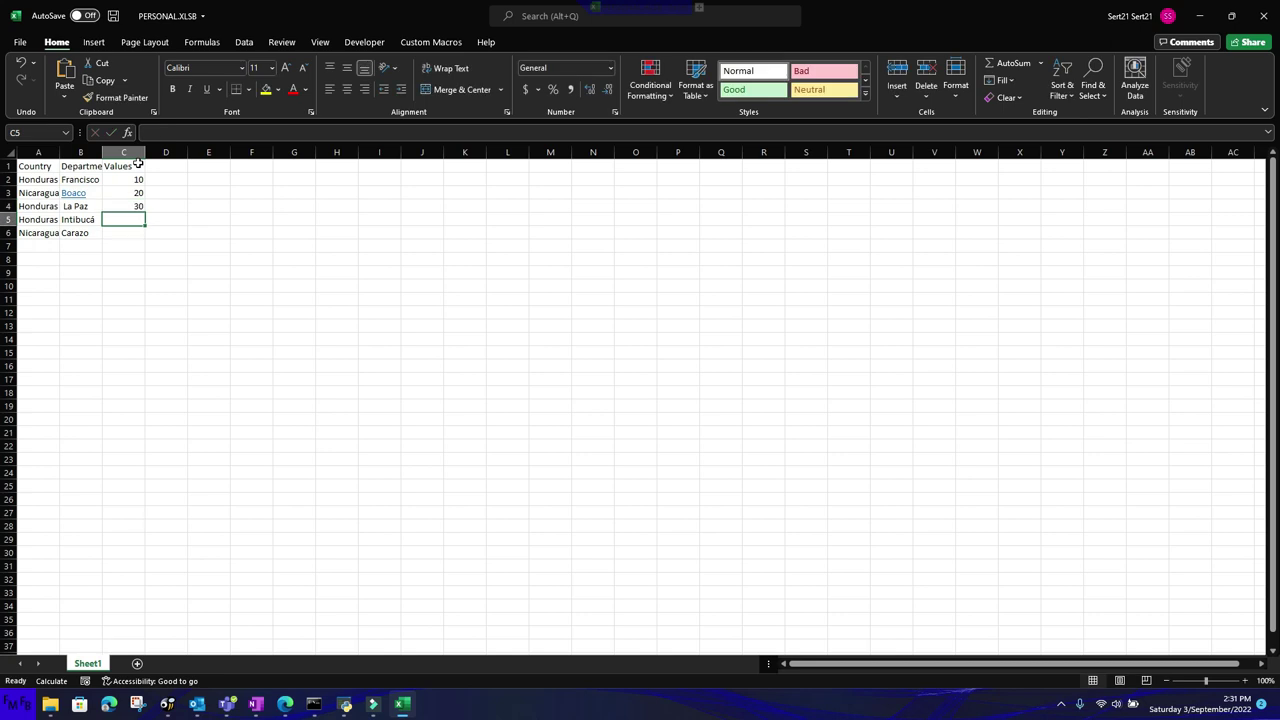
{"action": "type", "text": "40"}
{"action": "key", "text": "Return"}
{"action": "type", "text": "50"}
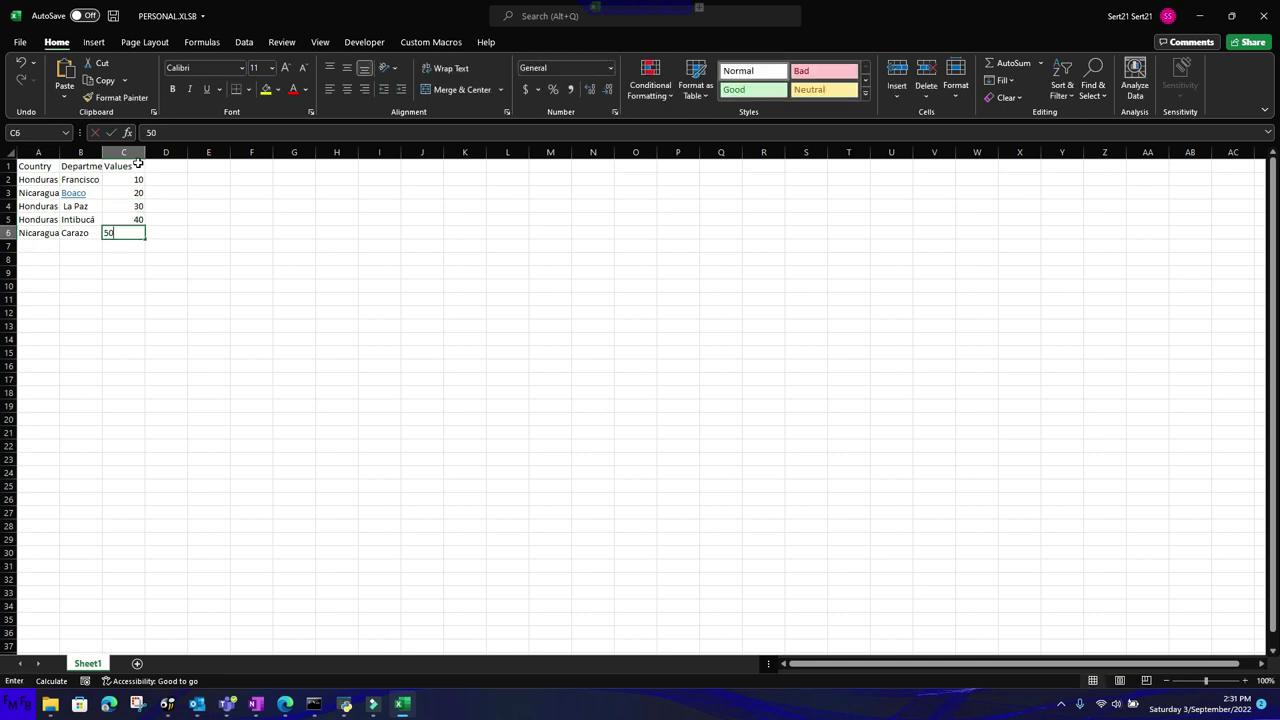
{"action": "key", "text": "Right"}
{"action": "key", "text": "Right"}
{"action": "key", "text": "Up"}
{"action": "key", "text": "Up"}
{"action": "key", "text": "Up"}
{"action": "key", "text": "Up"}
{"action": "key", "text": "Up"}
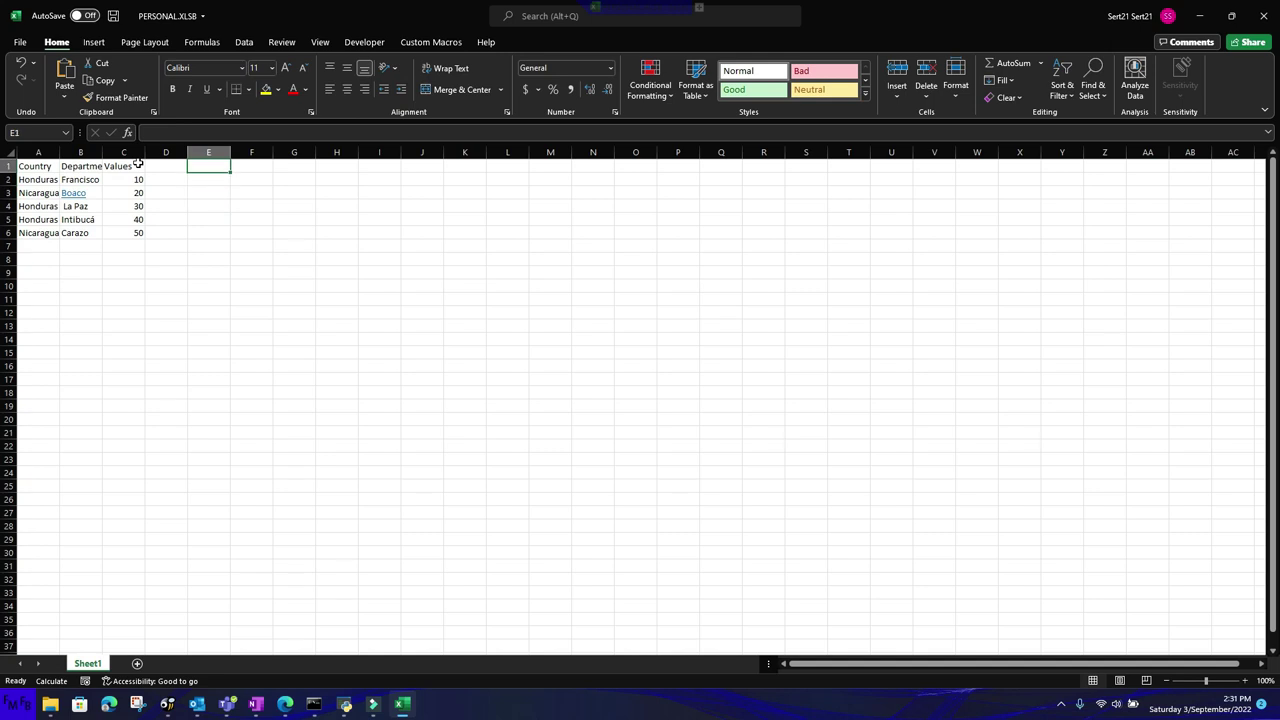
- Enter =FILTER(A:B,A:A="Honduras","") in E1, dismissing the formula error prompt along the way
{"action": "type", "text": "="}
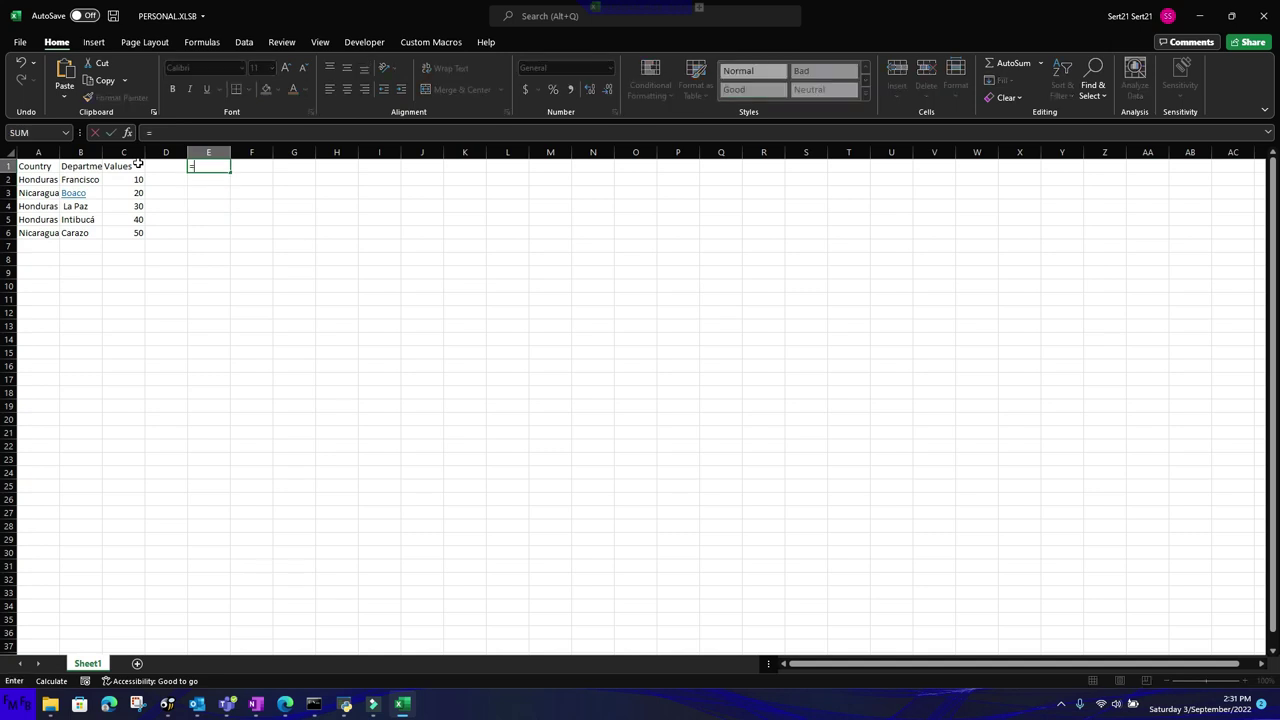
{"action": "type", "text": "filter"}
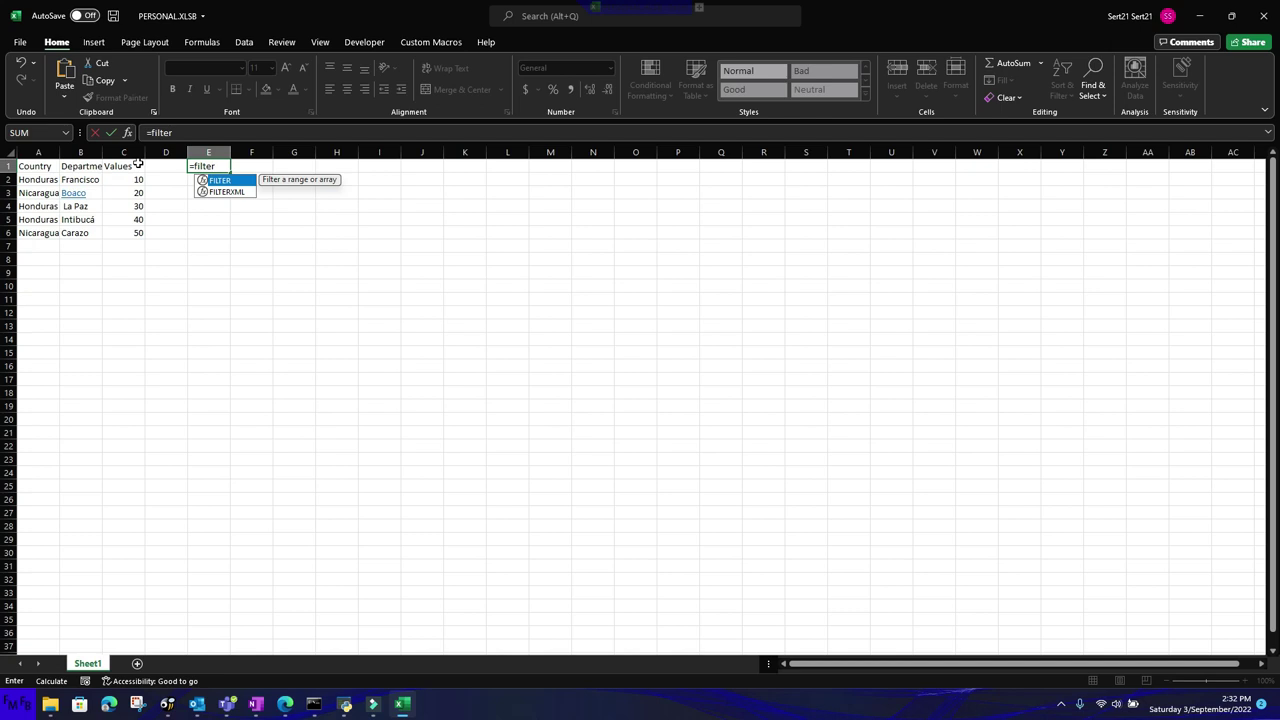
{"action": "type", "text": "()"}
{"action": "key", "text": "Return"}
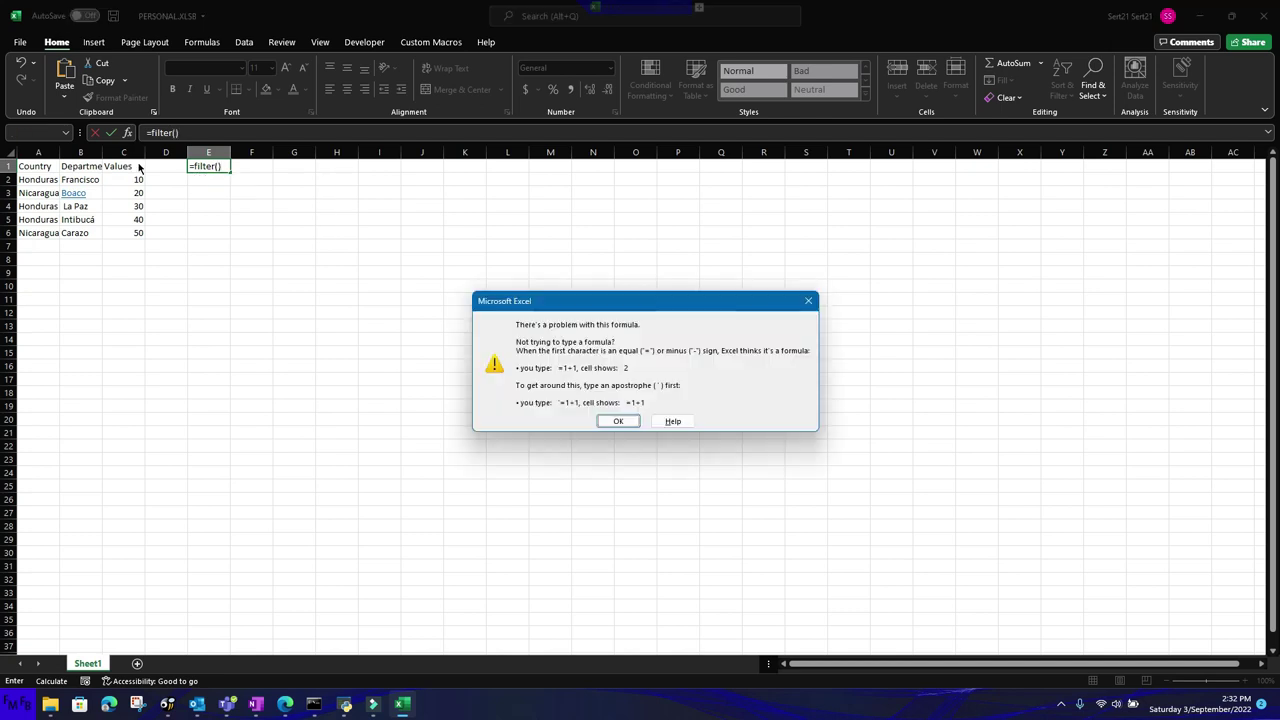
{"action": "key", "text": "Return"}
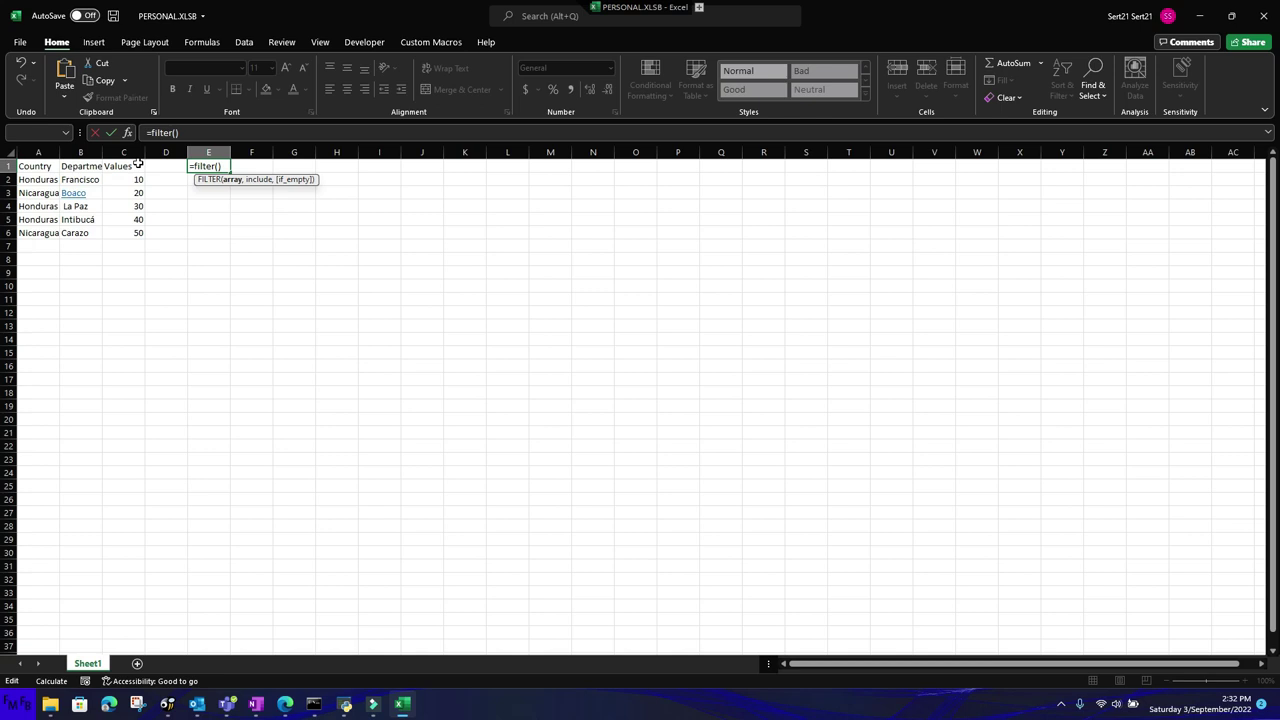
{"action": "type", "text": "A"}
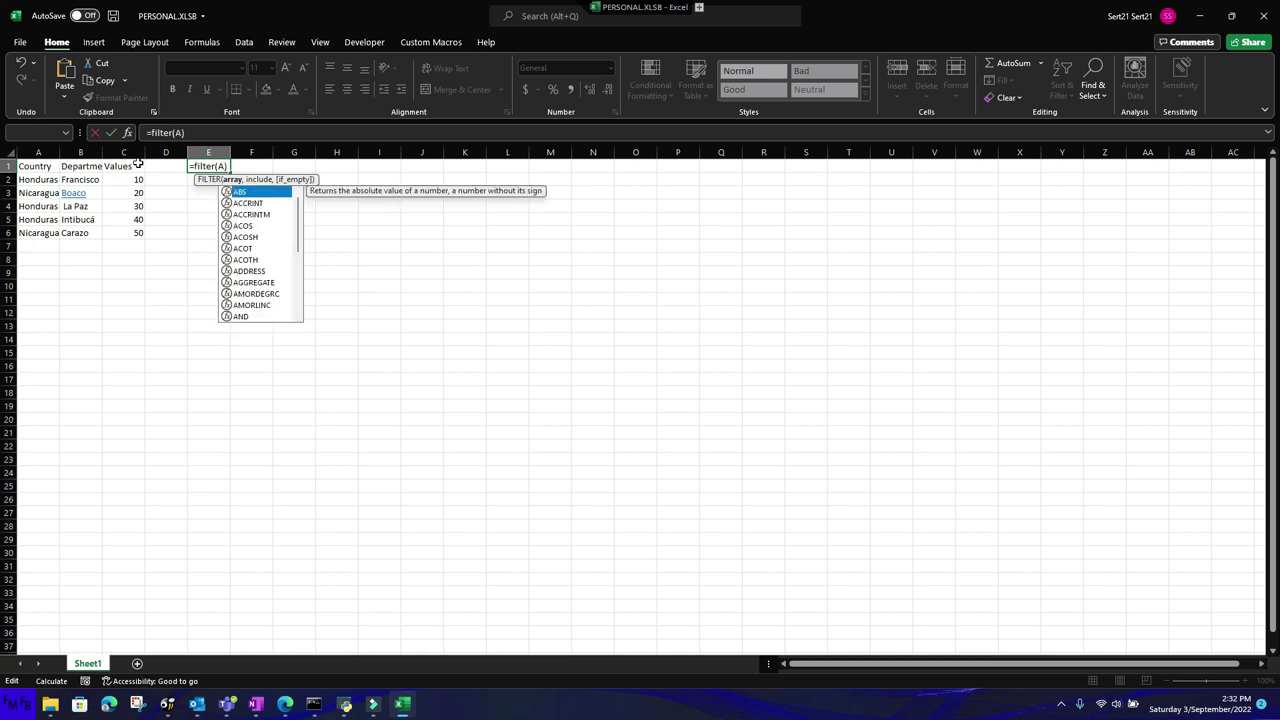
{"action": "type", "text": ":B,"}
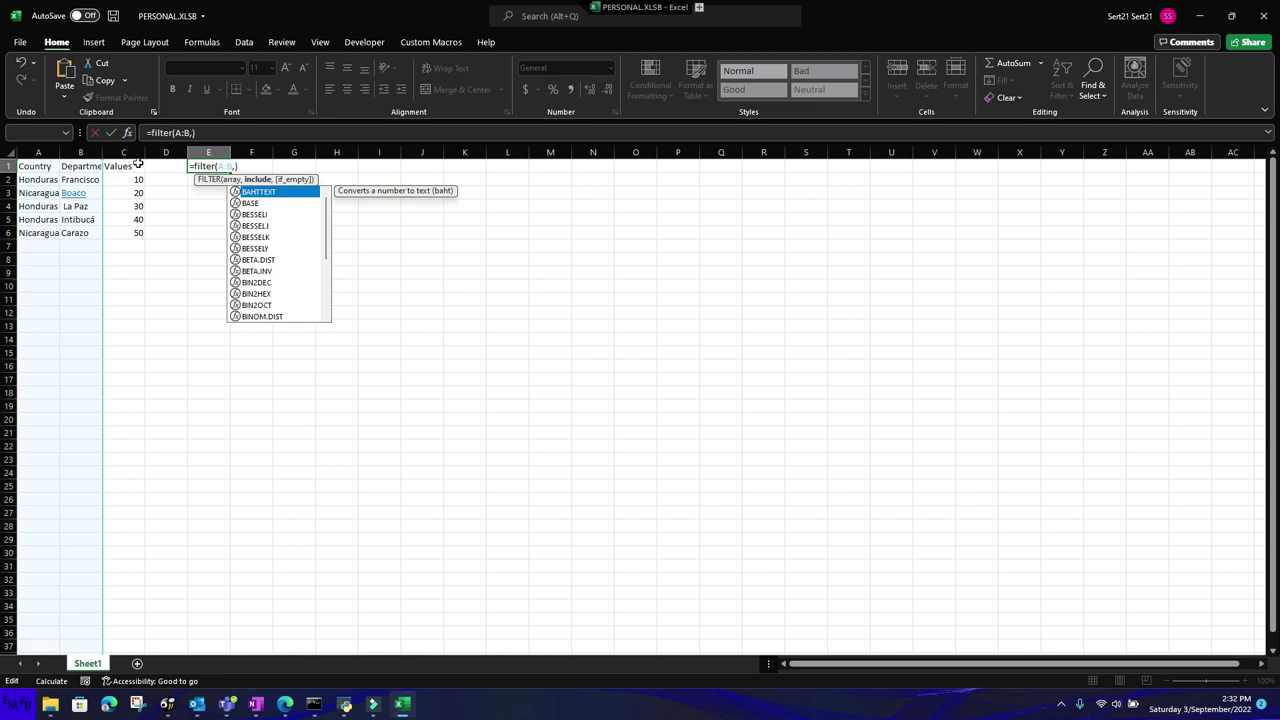
{"action": "type", "text": "A:A="}
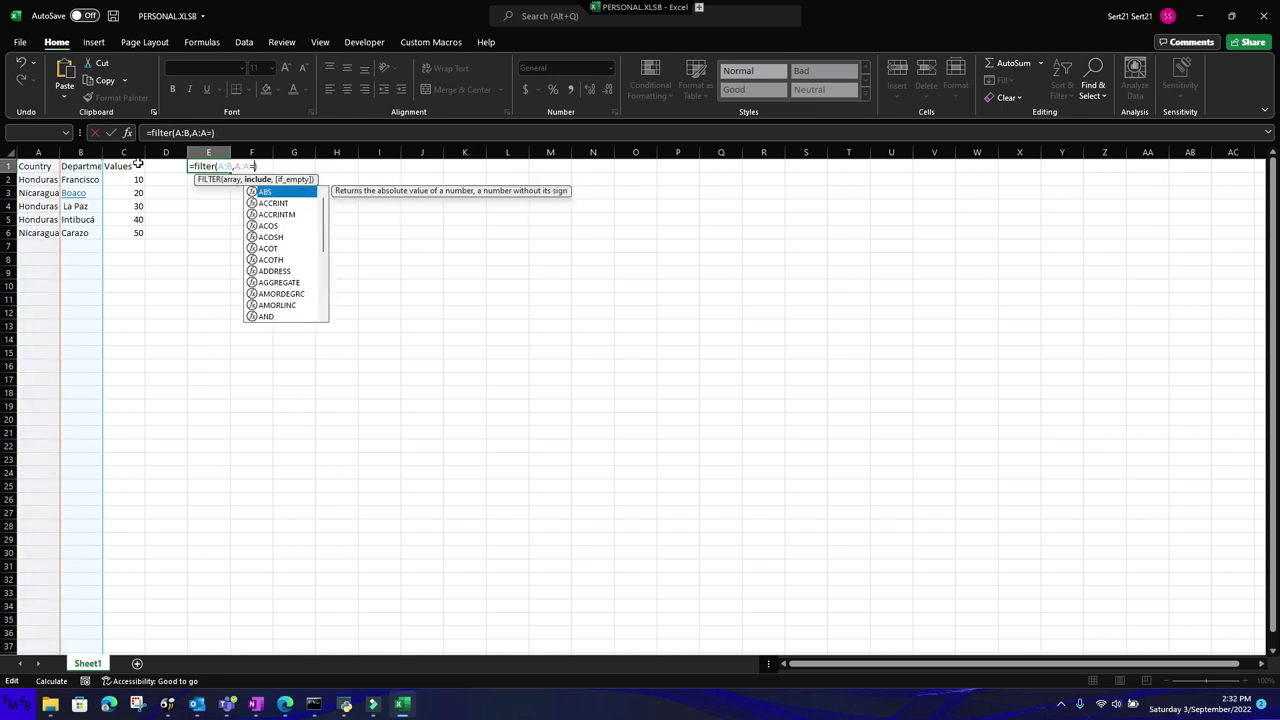
{"action": "type", "text": "\"Honduras\""}
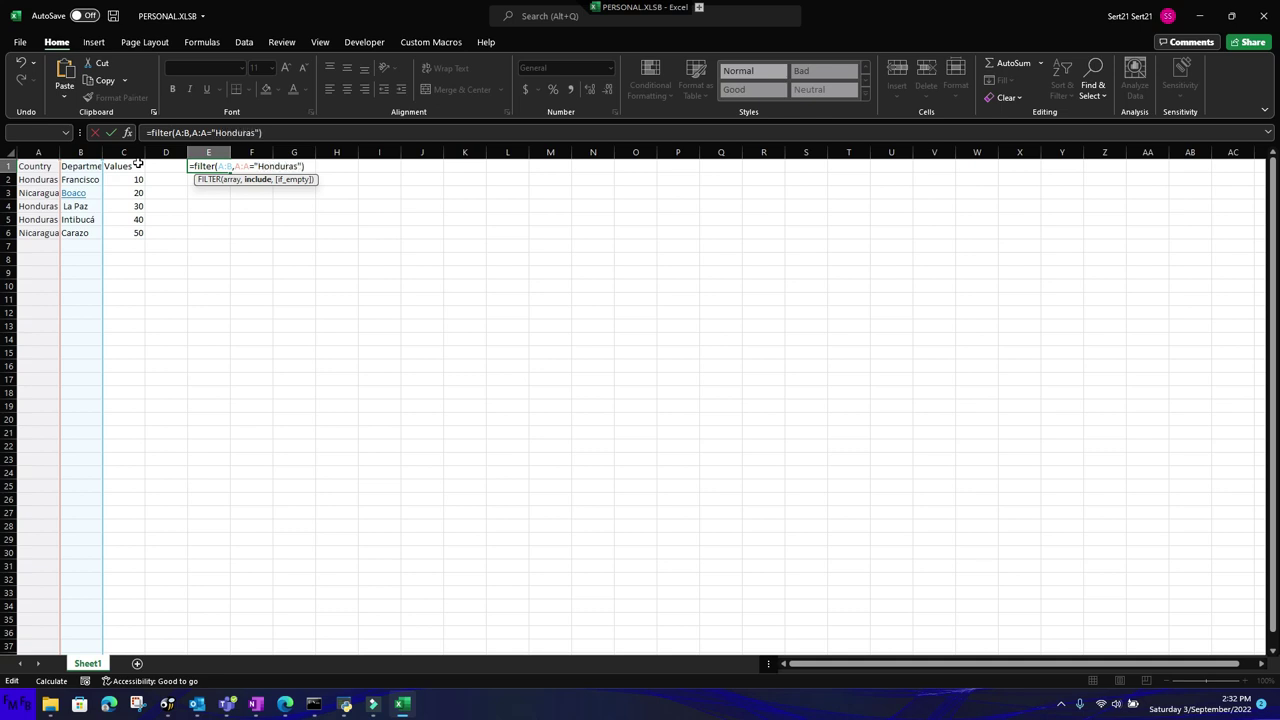
{"action": "type", "text": ","}
{"action": "type", "text": "\"\")"}
{"action": "key", "text": "Return"}
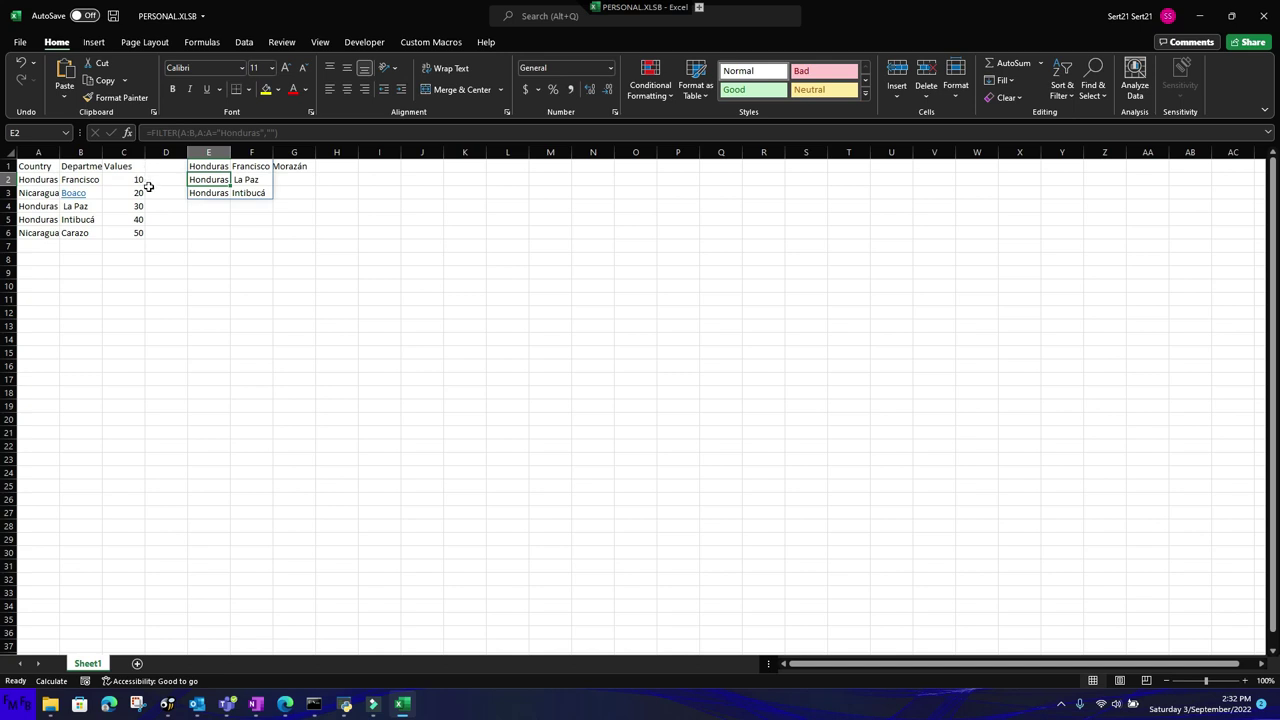
- Fill A2:B2, the first Honduras row, with yellow
{"action": "left_click", "coordinate": [90, 180]}
{"action": "left_click_drag", "start_coordinate": [30, 179], "coordinate": [70, 179]}
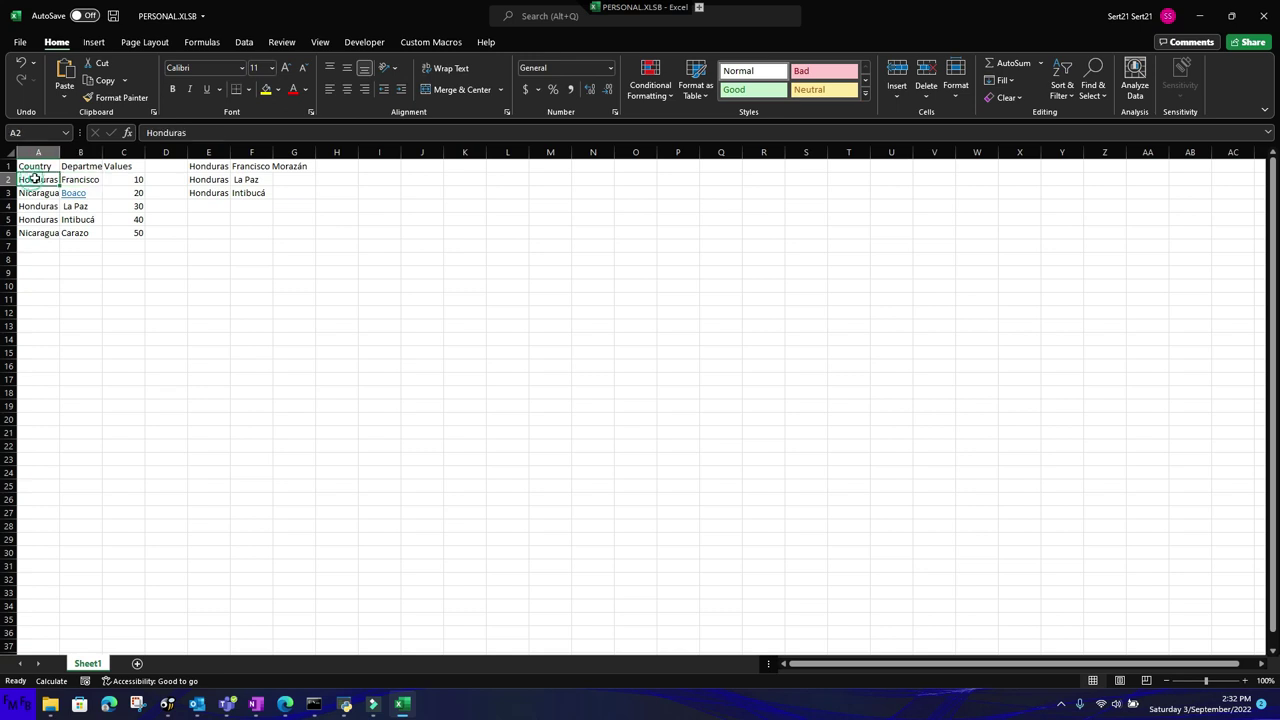
{"action": "left_click", "coordinate": [266, 89]}
- Copy the yellow fill with Format Painter onto the La Paz and Intibucá rows
{"action": "left_click", "coordinate": [120, 98]}
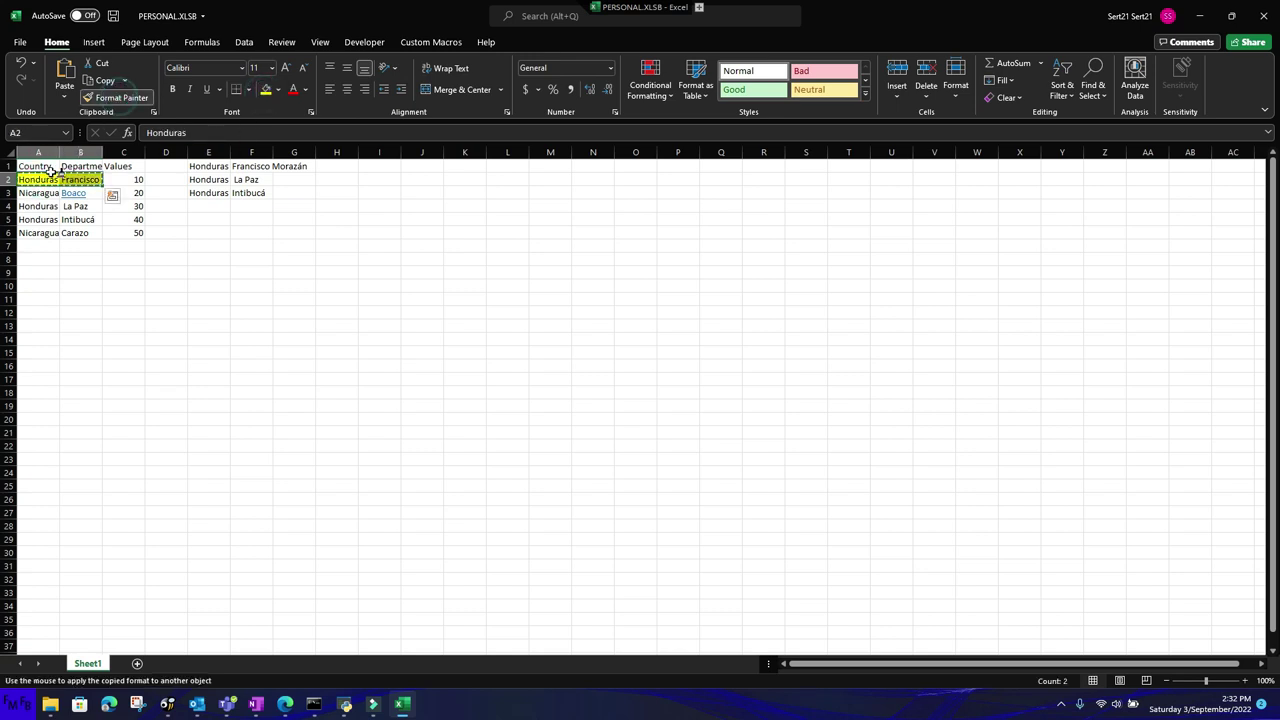
{"action": "left_click", "coordinate": [40, 206]}
{"action": "left_click", "coordinate": [38, 218]}
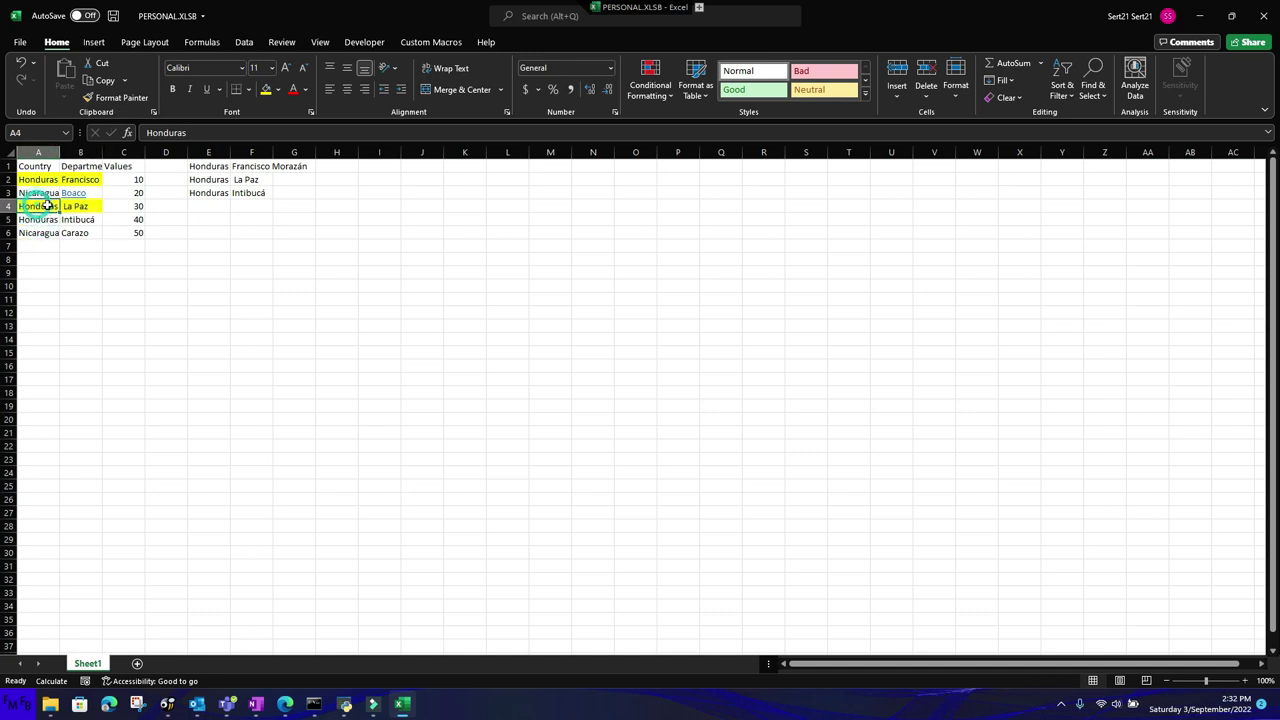
{"action": "left_click_drag", "start_coordinate": [40, 206], "coordinate": [76, 206]}
{"action": "left_click", "coordinate": [120, 98]}
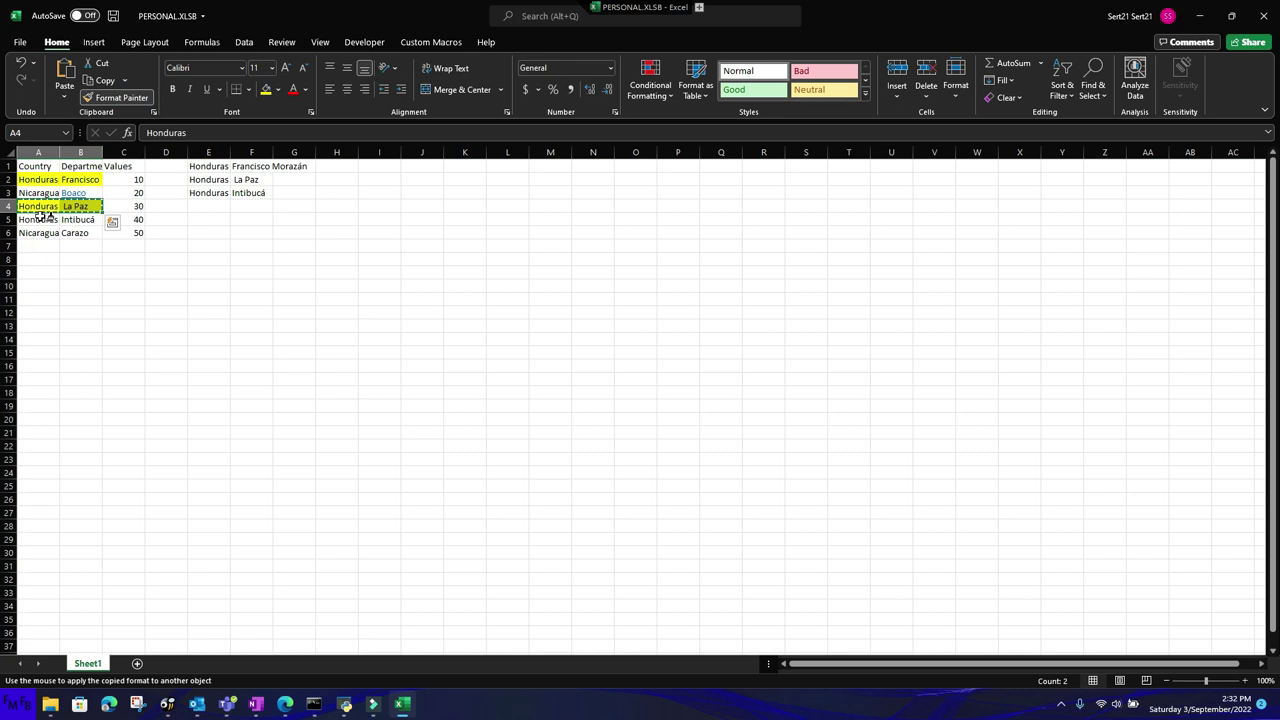
{"action": "left_click", "coordinate": [40, 219]}
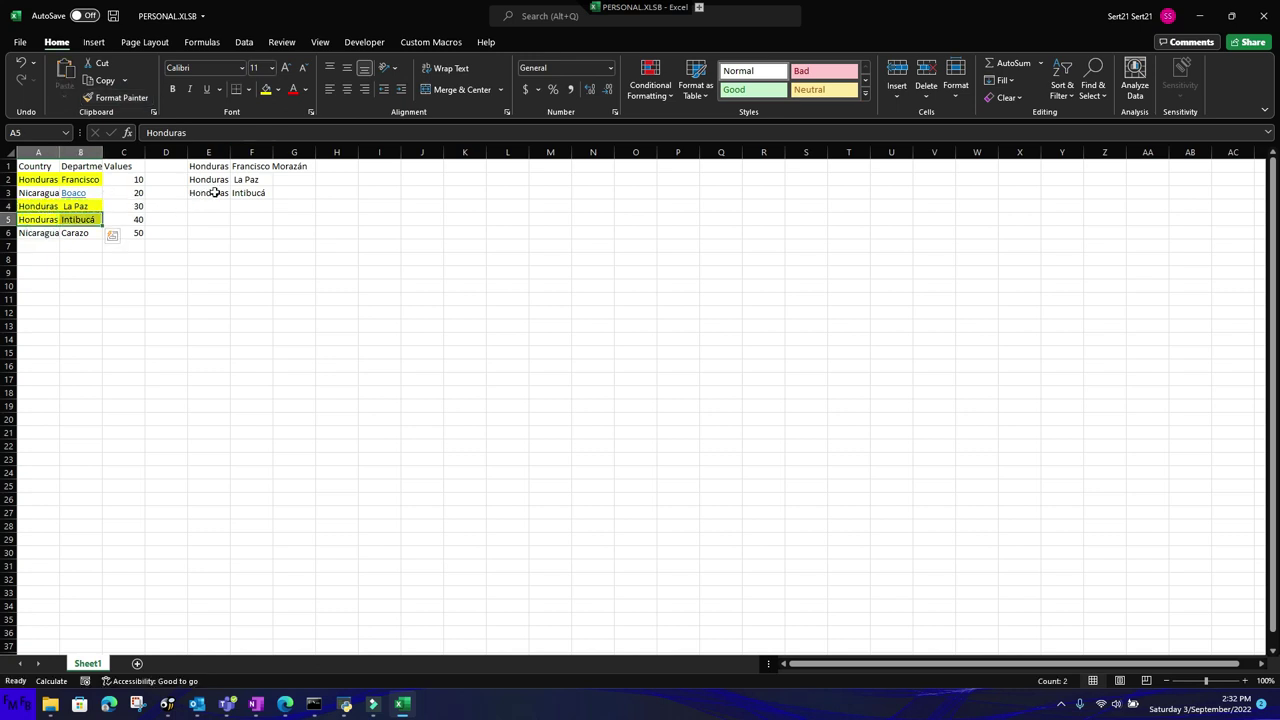